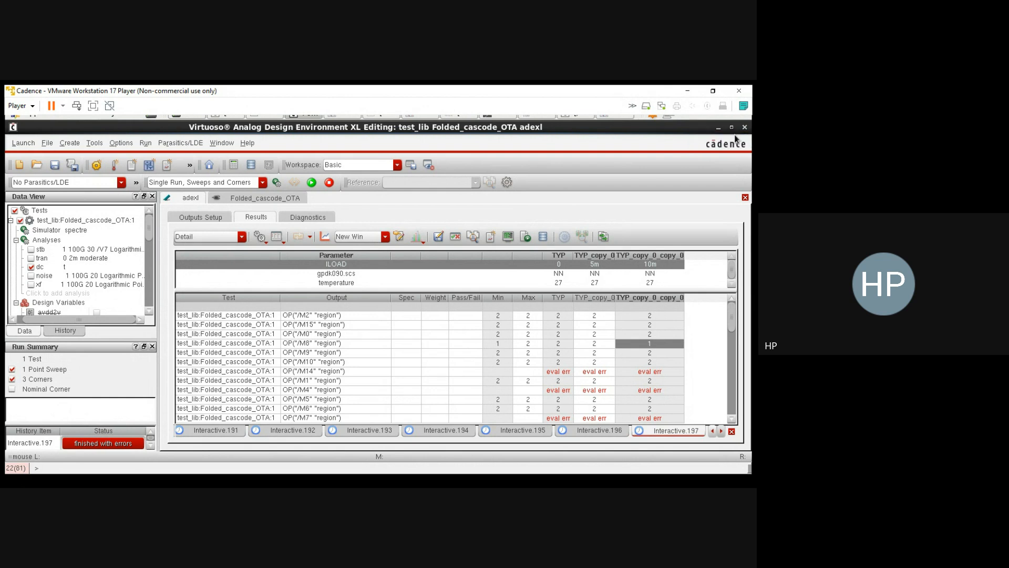
Step: Bring the Library Manager for the work area into view
{"action": "left_click", "coordinate": [732, 128]}
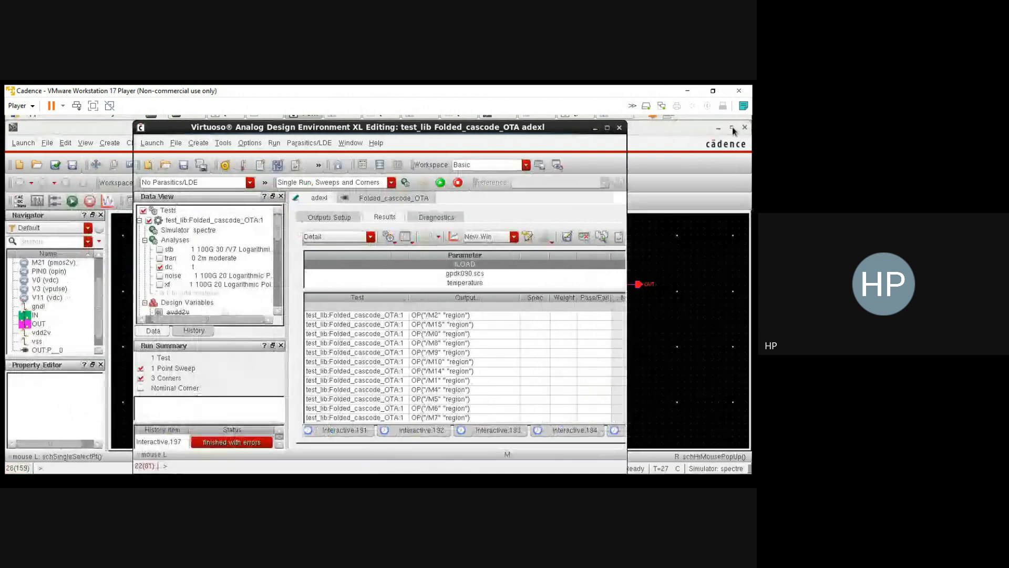
{"action": "left_click", "coordinate": [607, 129]}
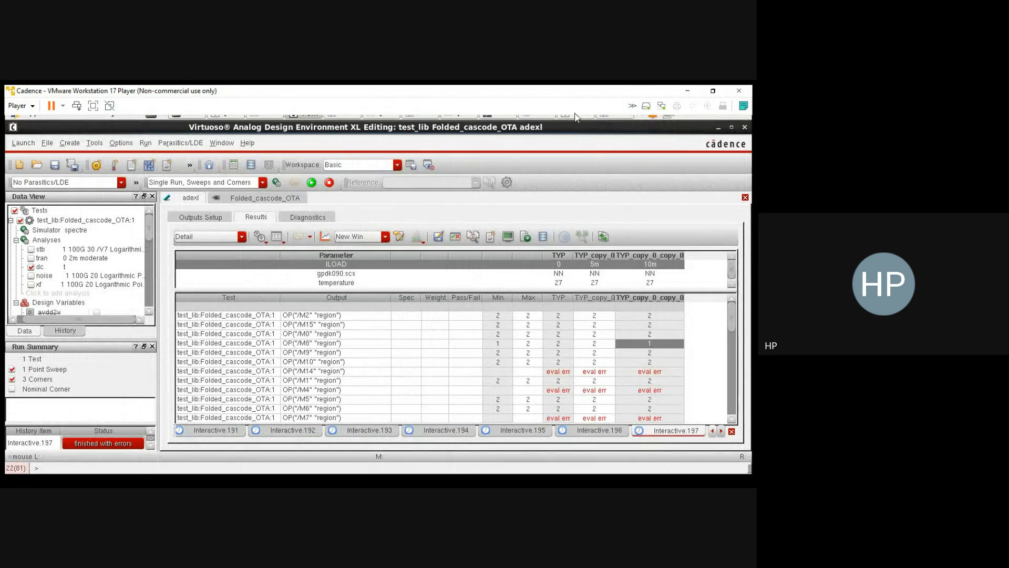
{"action": "left_click", "coordinate": [224, 116]}
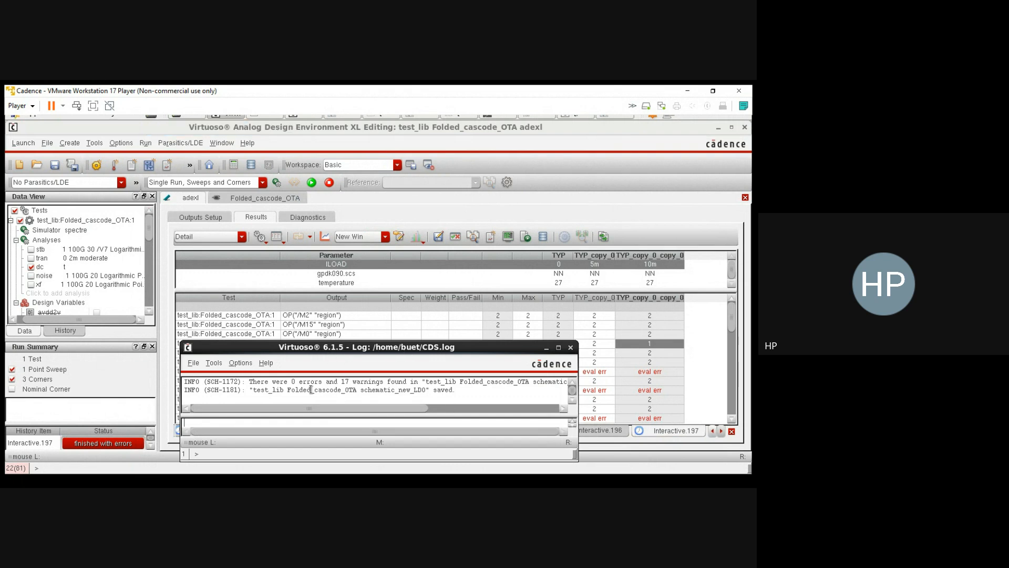
{"action": "left_click", "coordinate": [270, 116]}
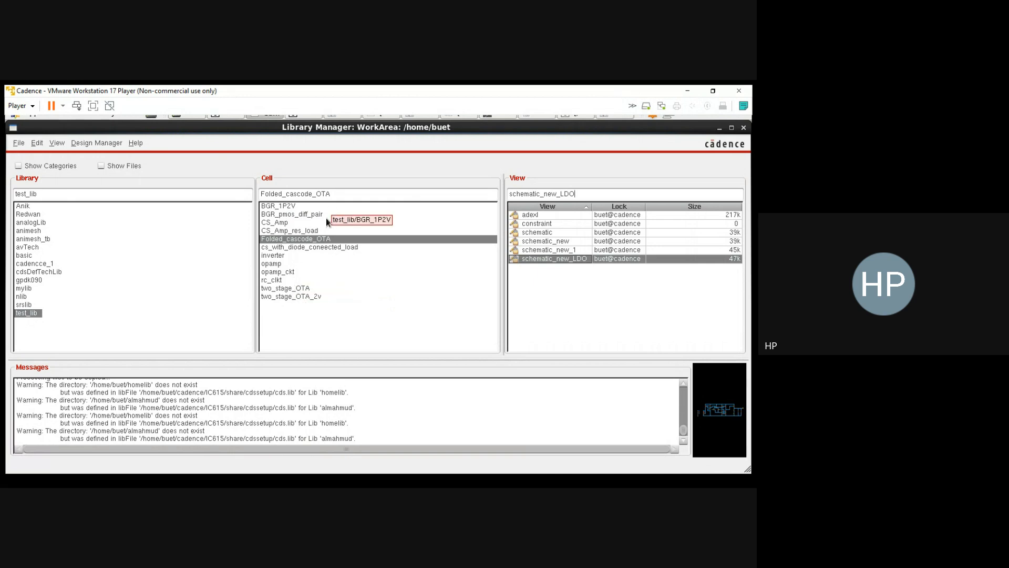
Step: Open the schematic view of the inverter cell in test_lib for editing and maximize its window
{"action": "left_click", "coordinate": [298, 248]}
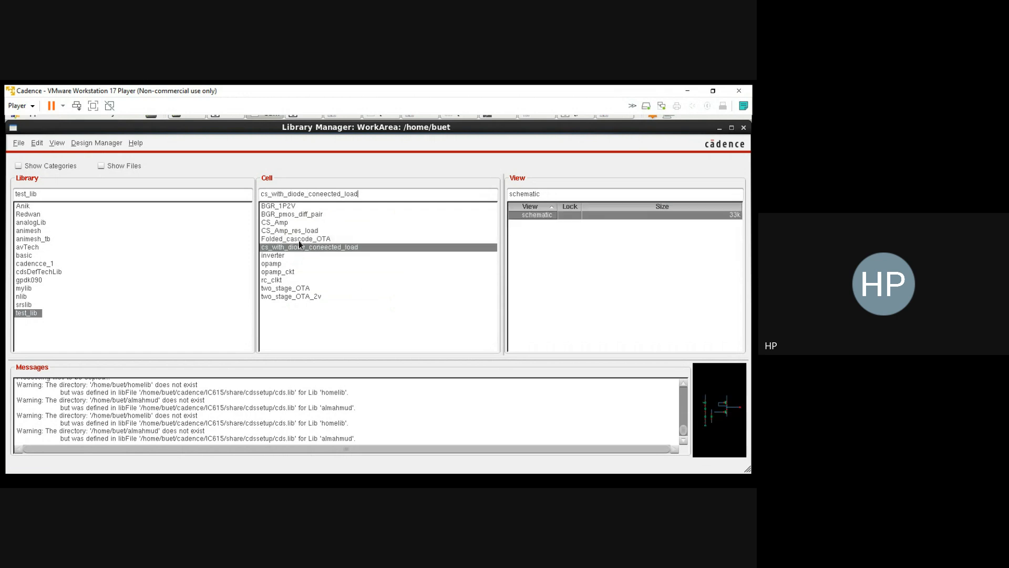
{"action": "left_click", "coordinate": [299, 239]}
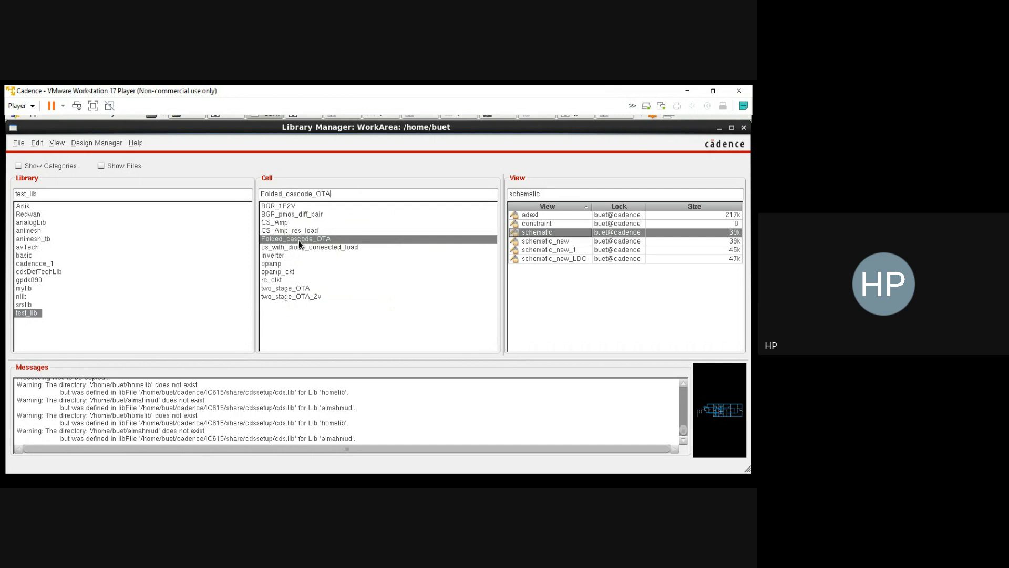
{"action": "left_click", "coordinate": [285, 255]}
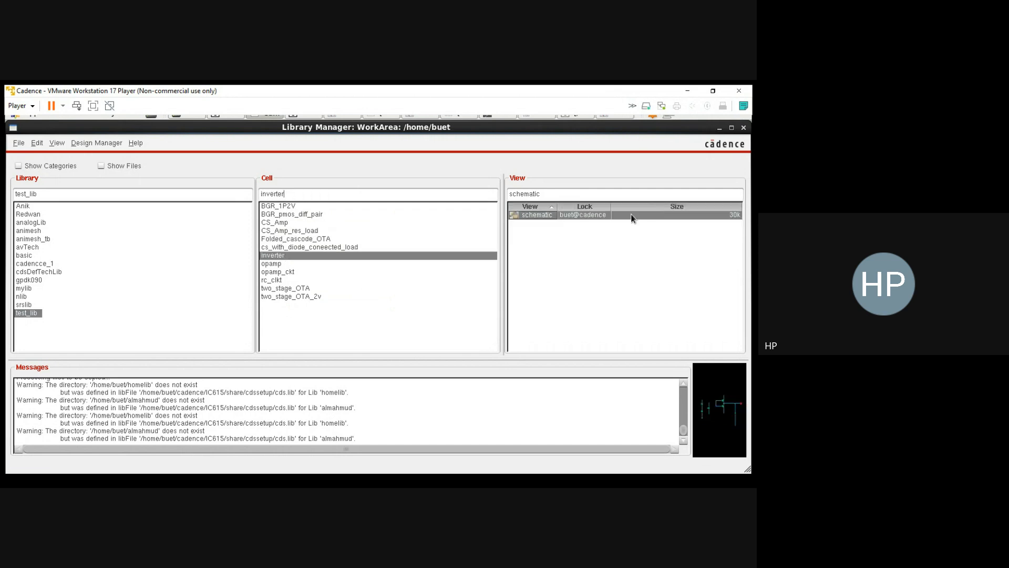
{"action": "right_click", "coordinate": [538, 219]}
{"action": "left_click", "coordinate": [529, 225]}
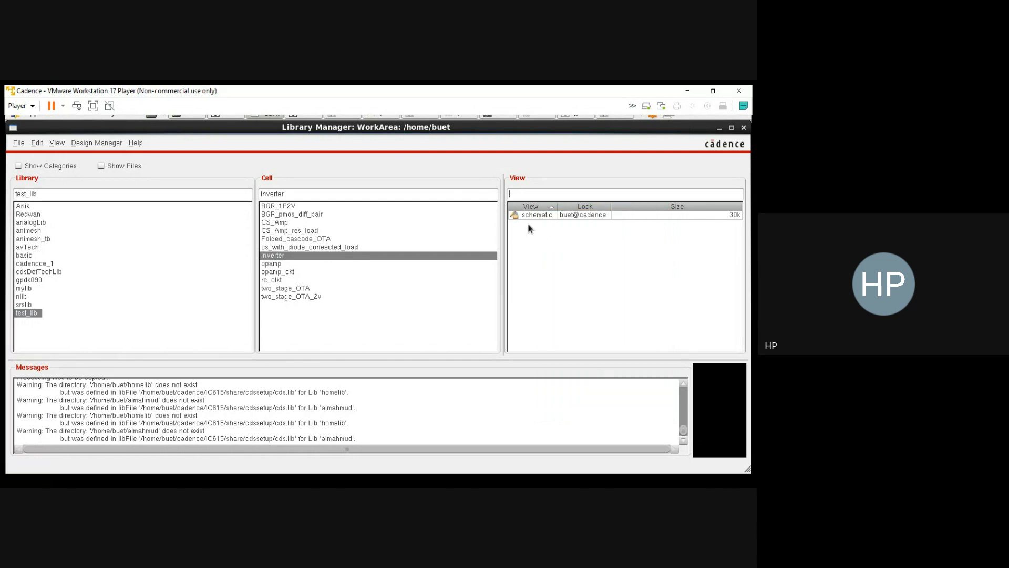
{"action": "left_click", "coordinate": [531, 214]}
{"action": "right_click", "coordinate": [531, 215]}
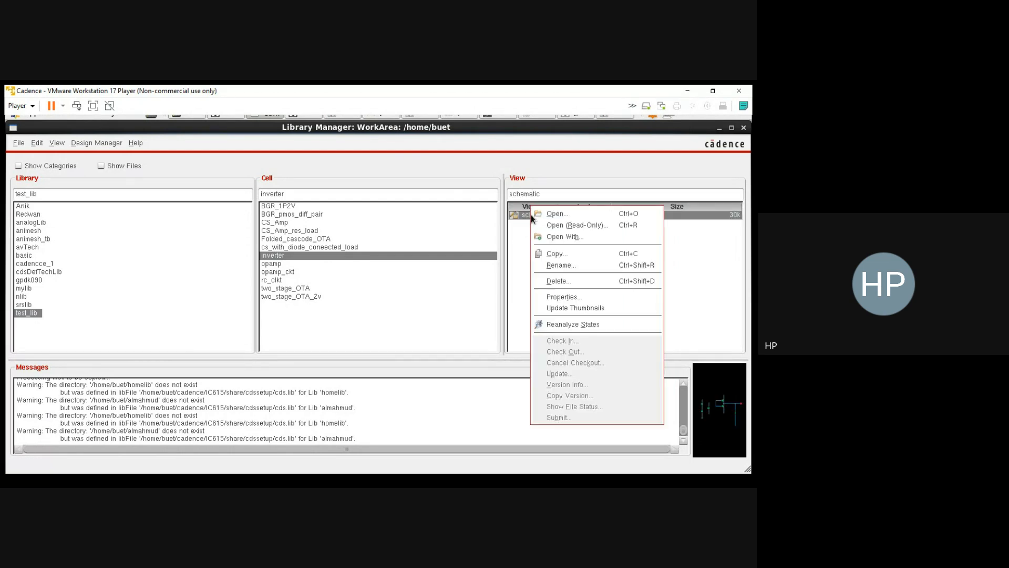
{"action": "left_click", "coordinate": [553, 214]}
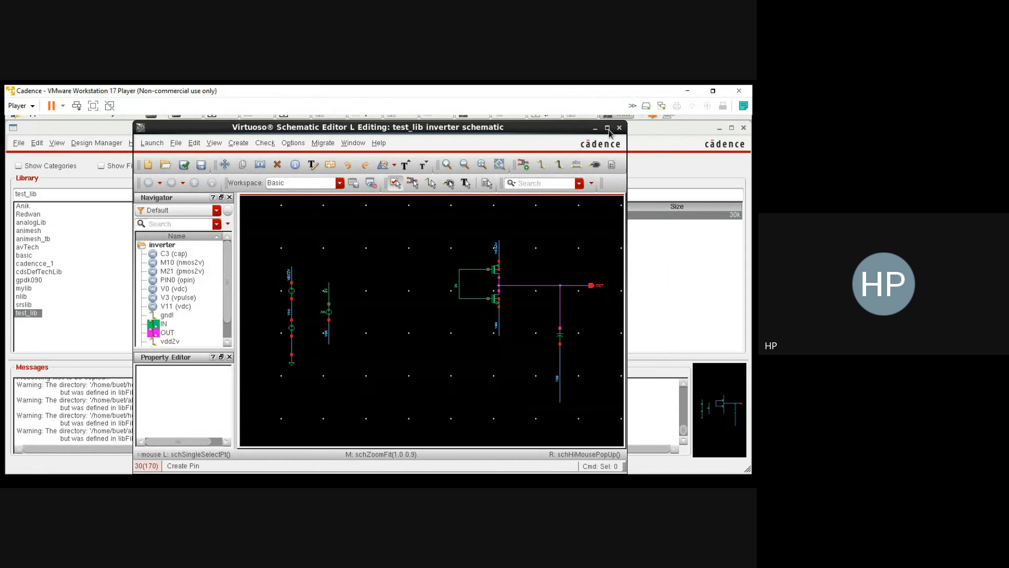
{"action": "left_click", "coordinate": [608, 128]}
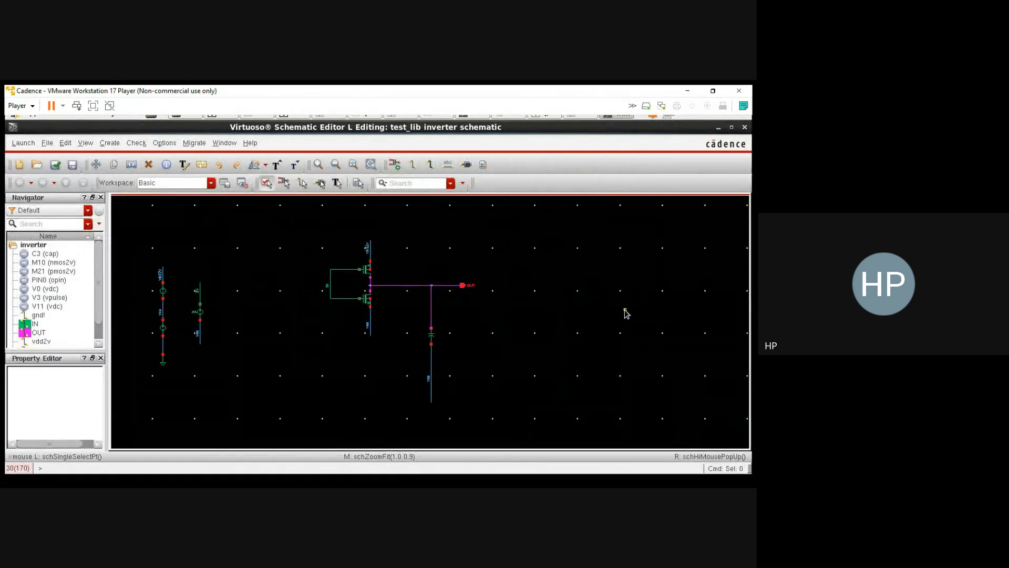
Step: Examine the object properties of the inverter's PMOS M21 and NMOS M10 transistors, closing them without changes
{"action": "key", "text": "f"}
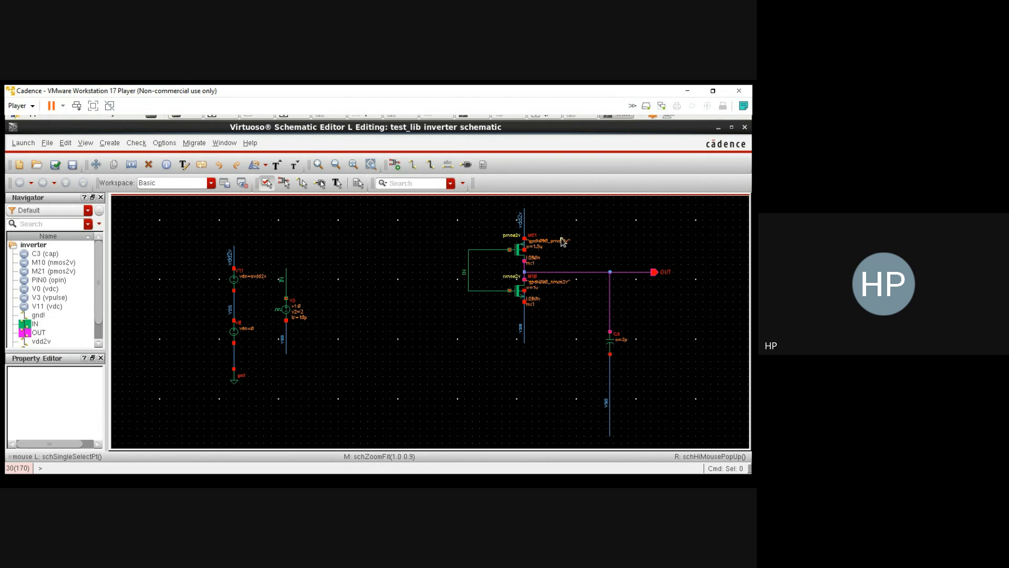
{"action": "scroll", "coordinate": [563, 241], "scroll_direction": "up", "scroll_amount": 2}
{"action": "scroll", "coordinate": [563, 248], "scroll_direction": "down", "scroll_amount": 2}
{"action": "left_click", "coordinate": [518, 250]}
{"action": "key", "text": "q"}
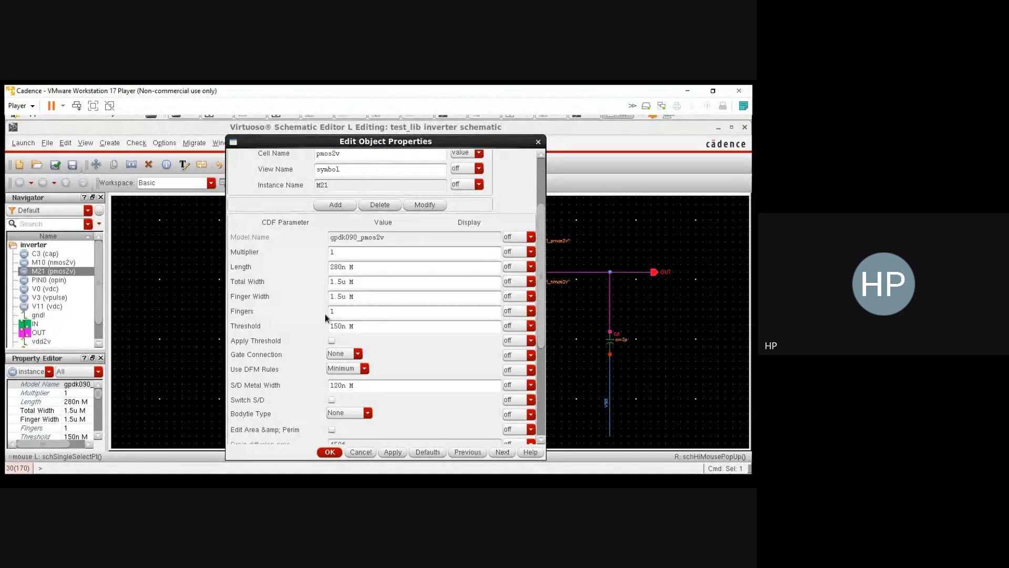
{"action": "left_click", "coordinate": [538, 142]}
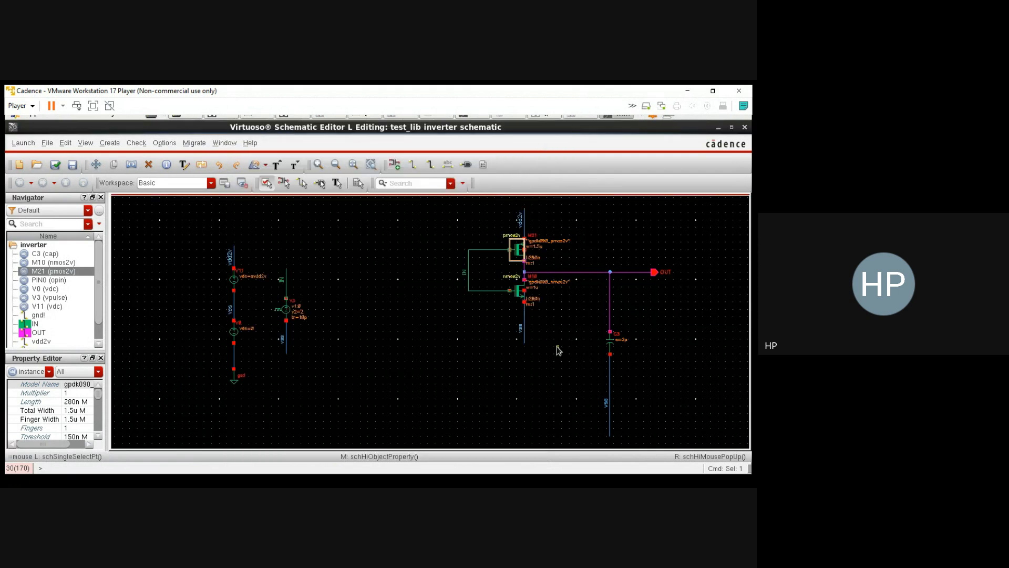
{"action": "left_click", "coordinate": [519, 292]}
{"action": "key", "text": "q"}
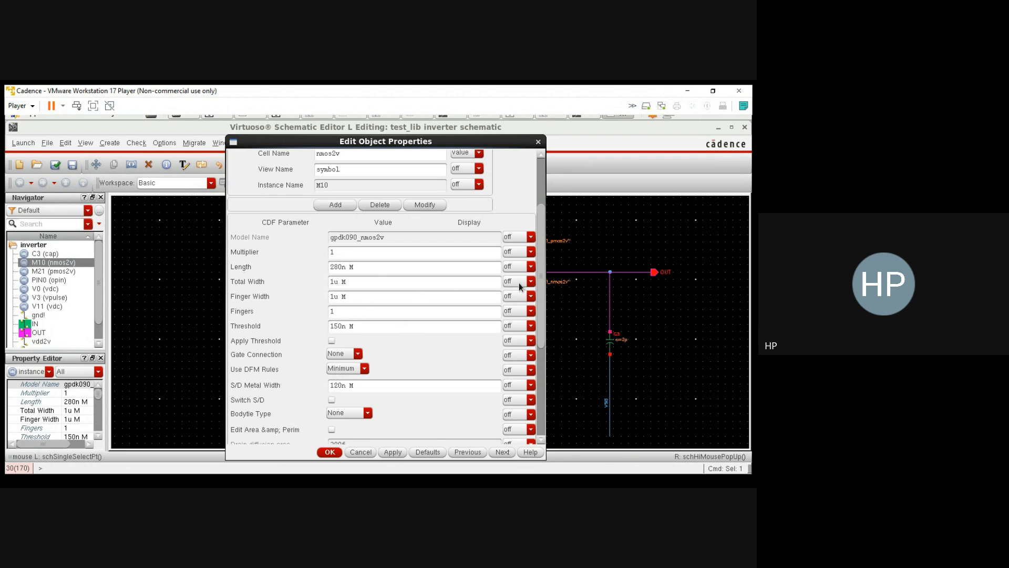
{"action": "left_click", "coordinate": [539, 143]}
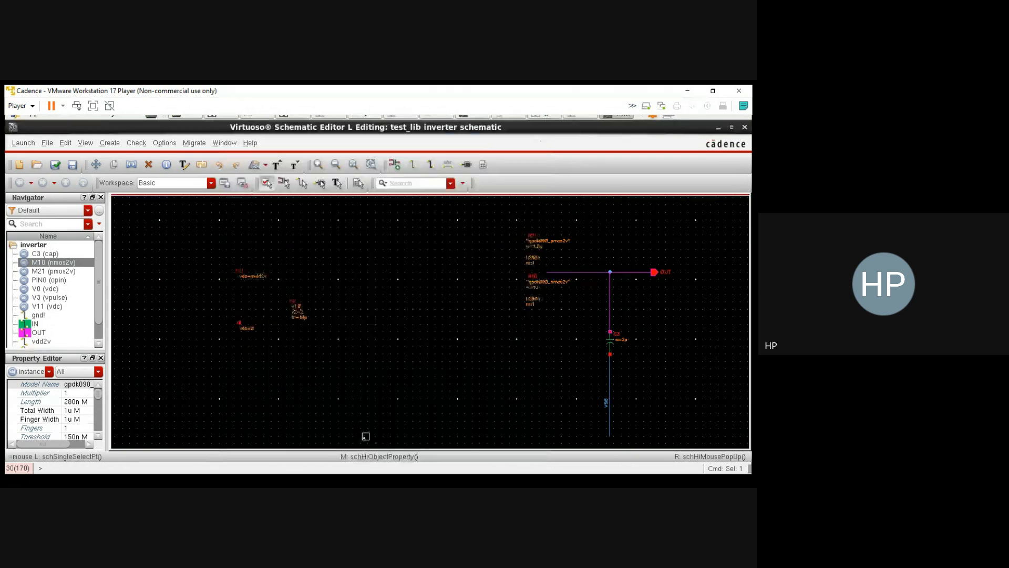
{"action": "left_click", "coordinate": [416, 419]}
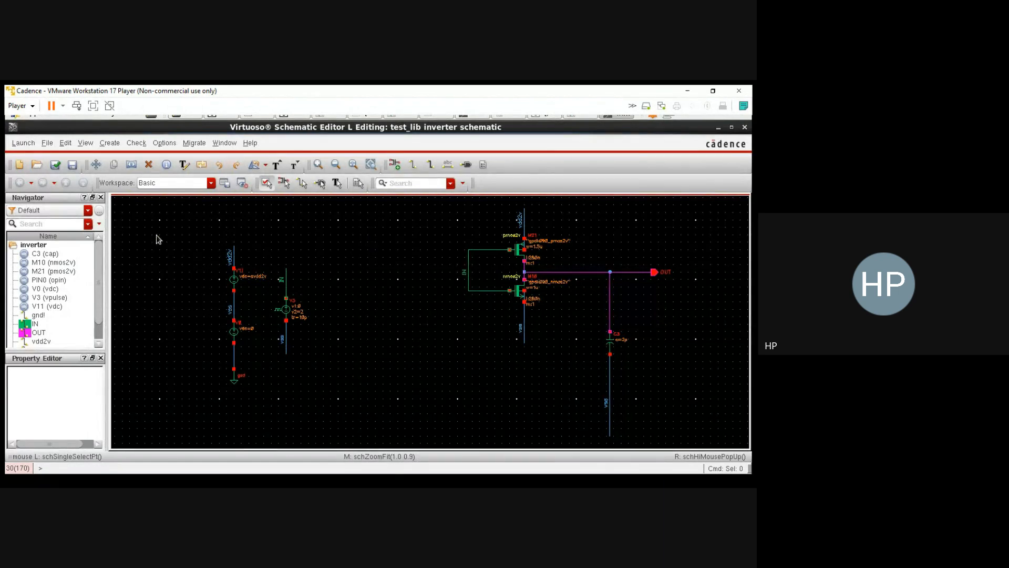
Step: Launch ADE L for the inverter schematic
{"action": "left_click", "coordinate": [23, 143]}
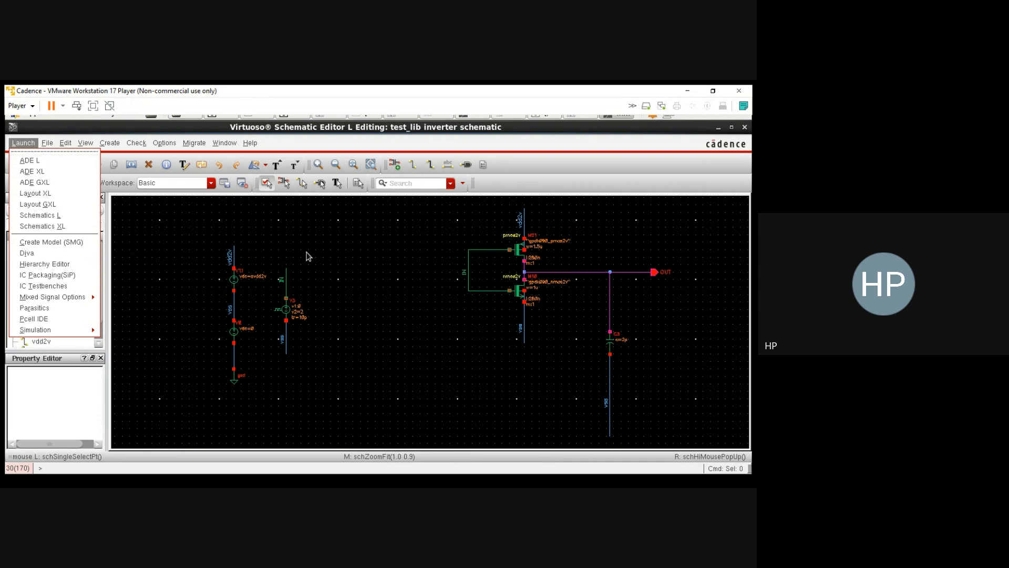
{"action": "left_click", "coordinate": [382, 238]}
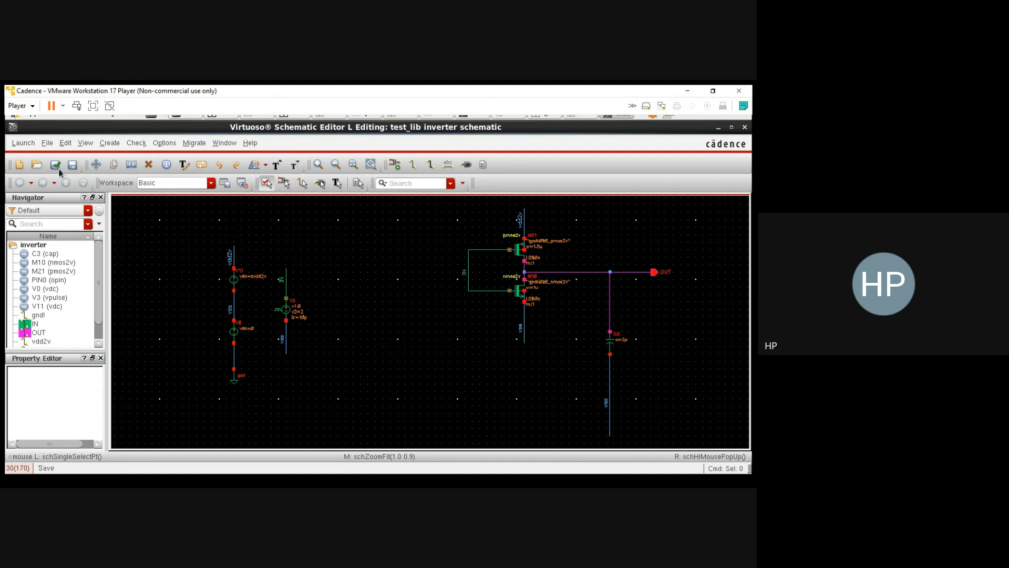
{"action": "left_click", "coordinate": [22, 142]}
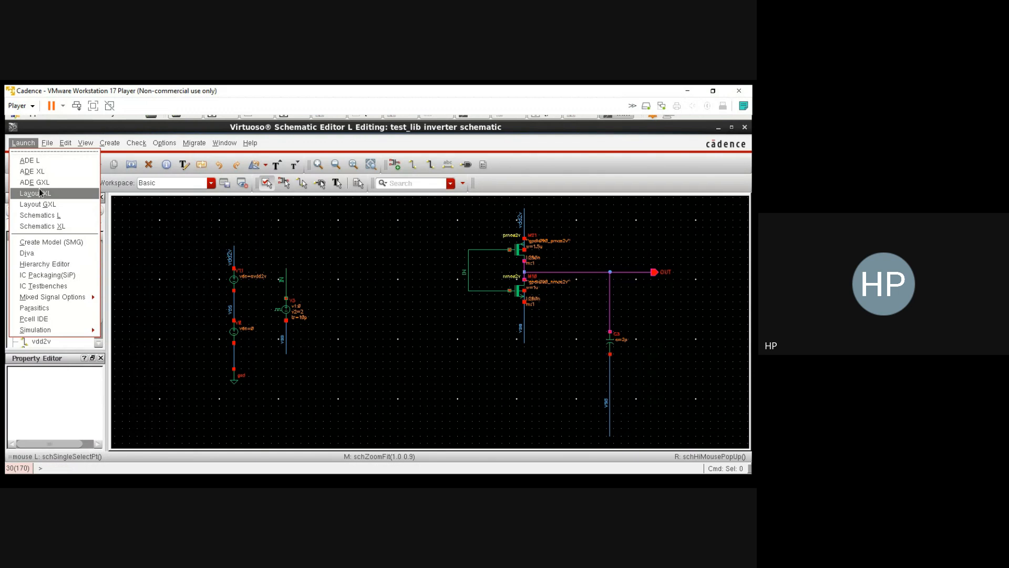
{"action": "left_click", "coordinate": [59, 164]}
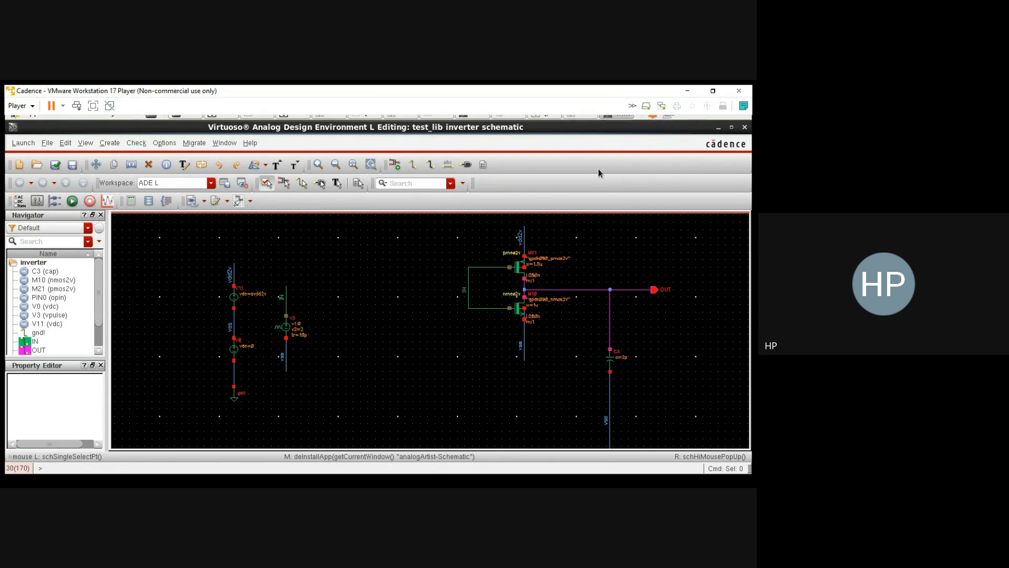
{"action": "left_click", "coordinate": [610, 118]}
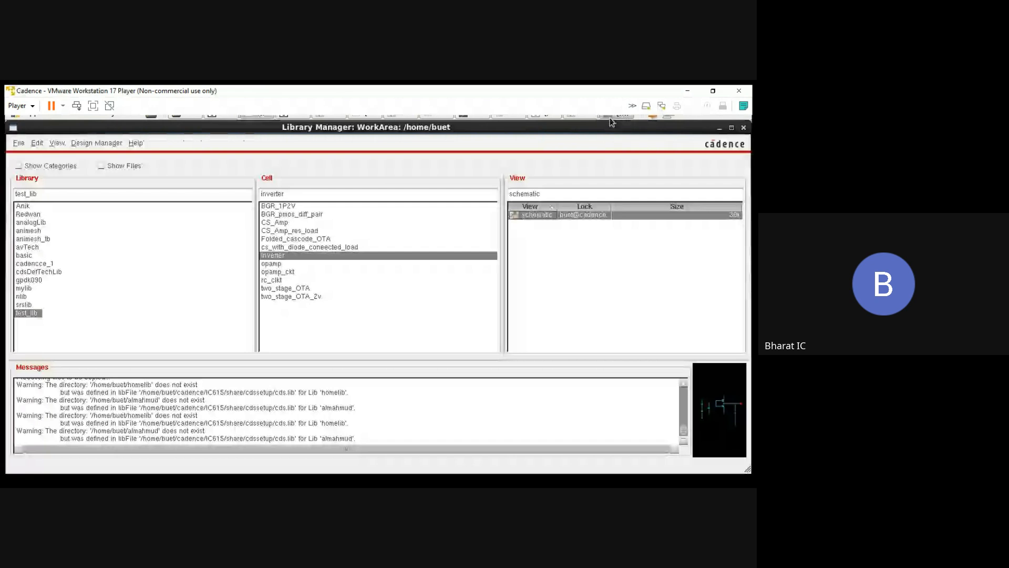
{"action": "left_click", "coordinate": [610, 117]}
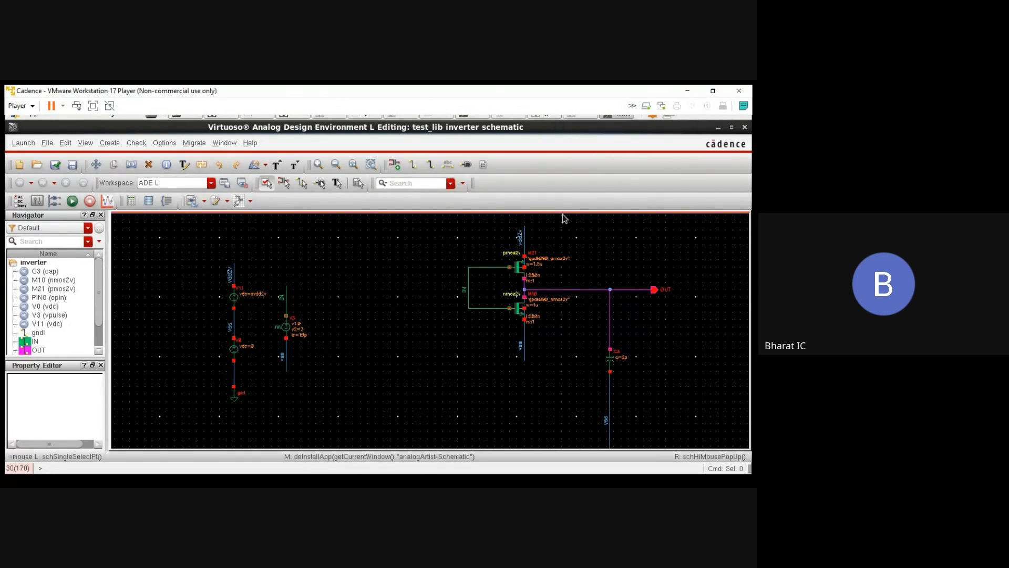
{"action": "left_click", "coordinate": [23, 143]}
{"action": "left_click", "coordinate": [23, 143]}
{"action": "left_click", "coordinate": [623, 117]}
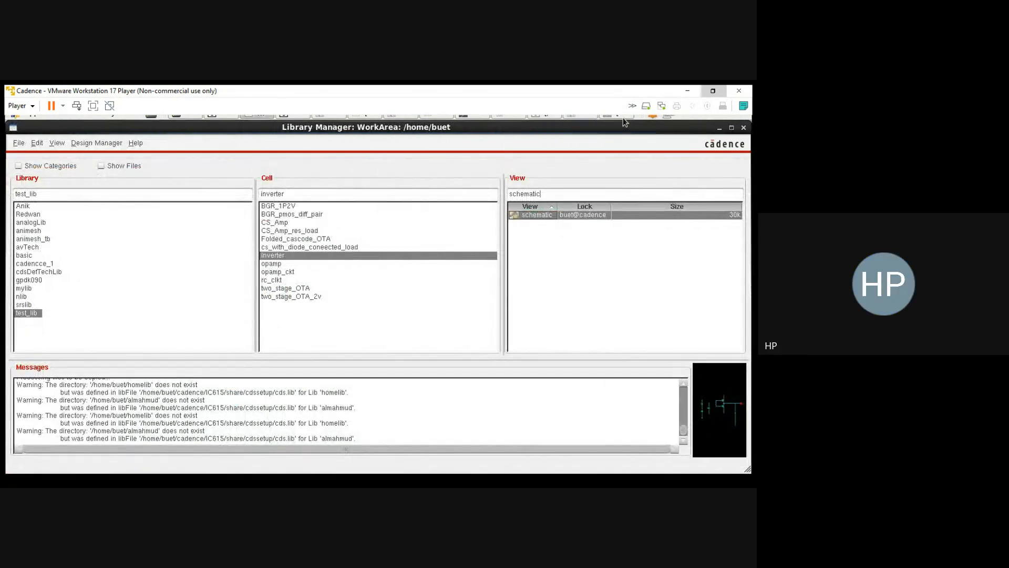
{"action": "left_click", "coordinate": [622, 116]}
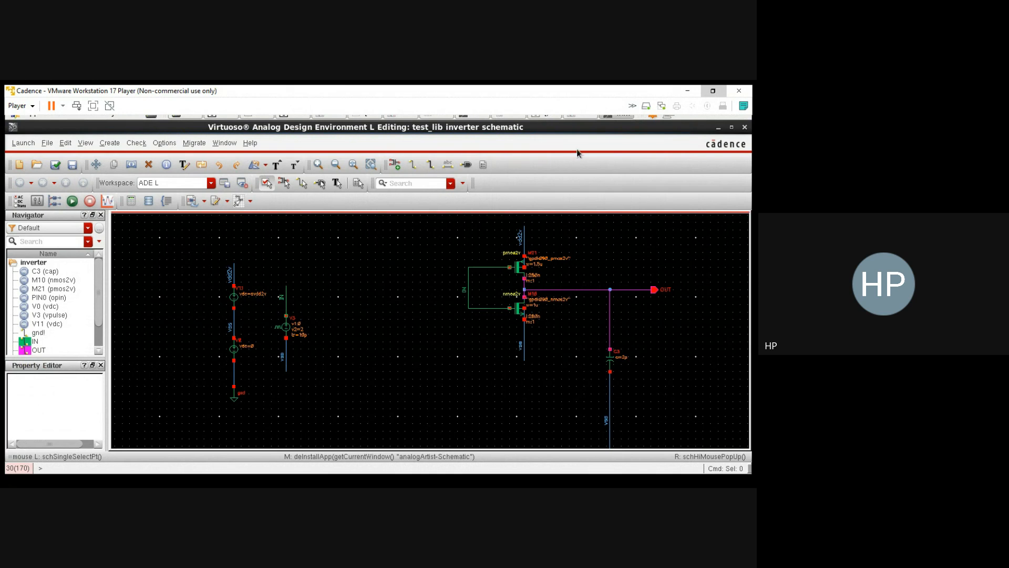
Step: Bring up the inverter's Analog Design Environment window, put away the spectre.out log, and move the simulation window over the waveform plot
{"action": "left_click", "coordinate": [575, 116]}
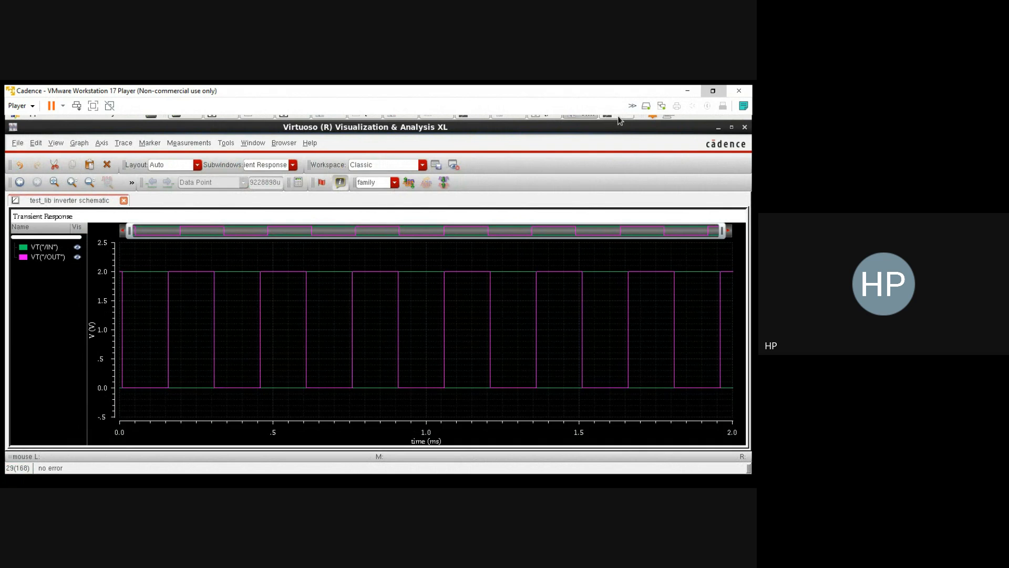
{"action": "left_click", "coordinate": [545, 120]}
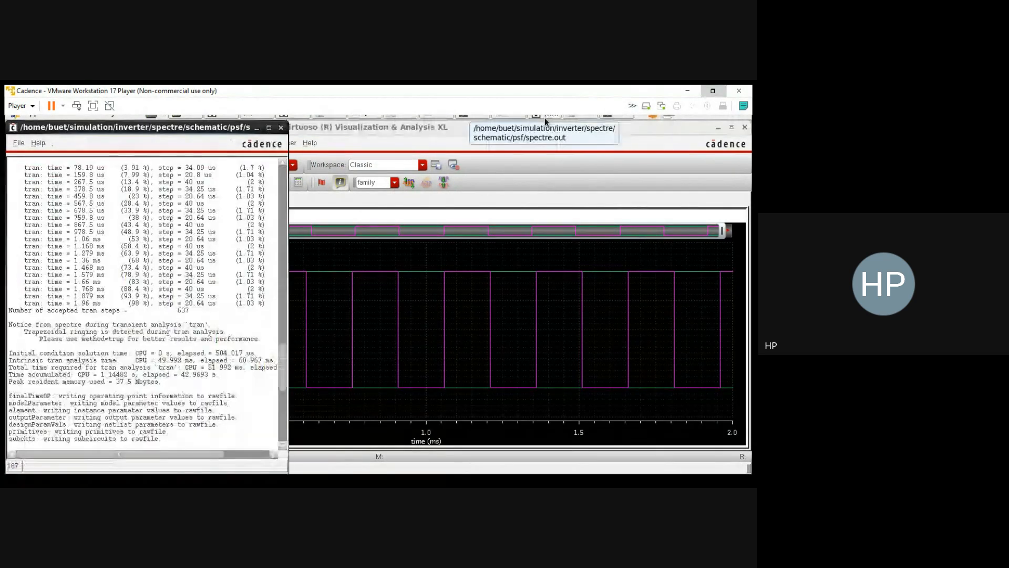
{"action": "left_click", "coordinate": [509, 118]}
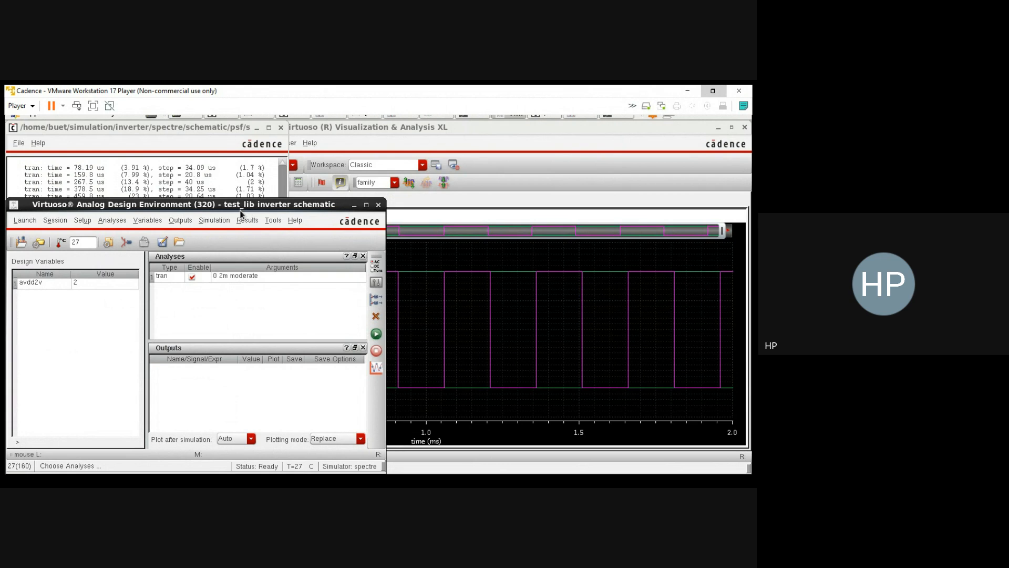
{"action": "left_click", "coordinate": [256, 128]}
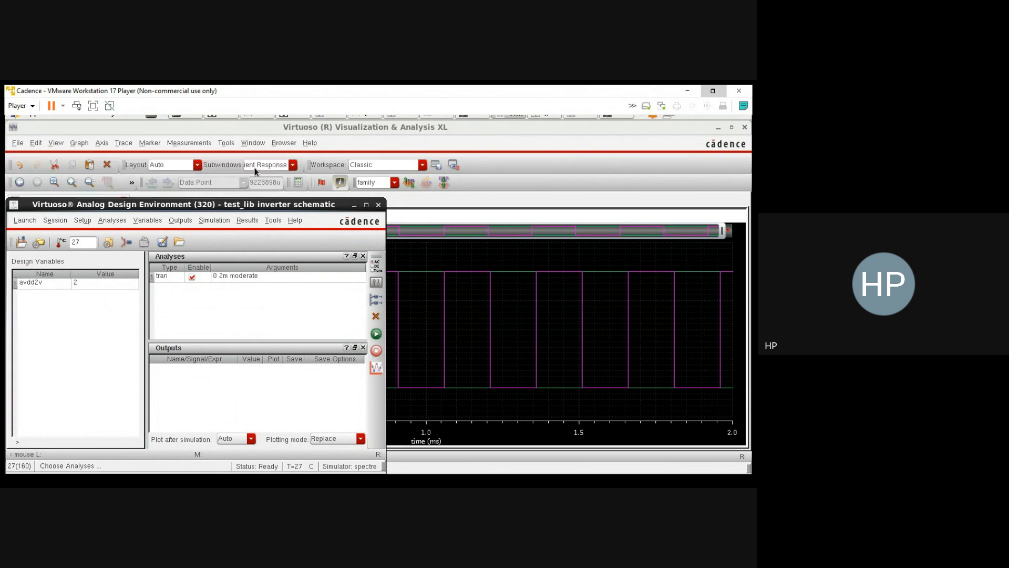
{"action": "left_click_drag", "start_coordinate": [253, 207], "coordinate": [507, 187]}
{"action": "left_click", "coordinate": [484, 274]}
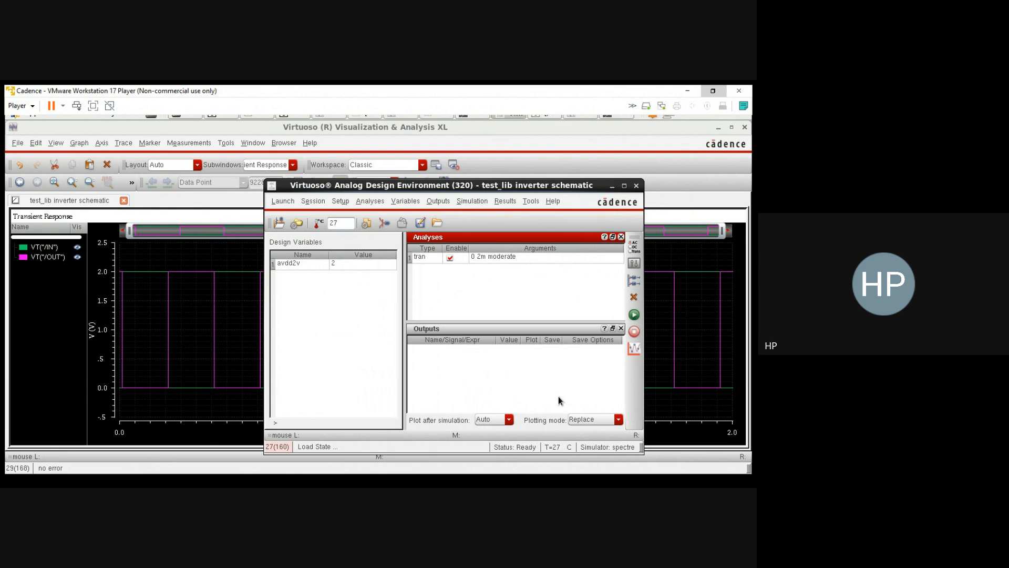
Step: Confirm the transient analysis with a 2m stop time and moderate accuracy, and netlist and run the simulation
{"action": "left_click", "coordinate": [367, 201]}
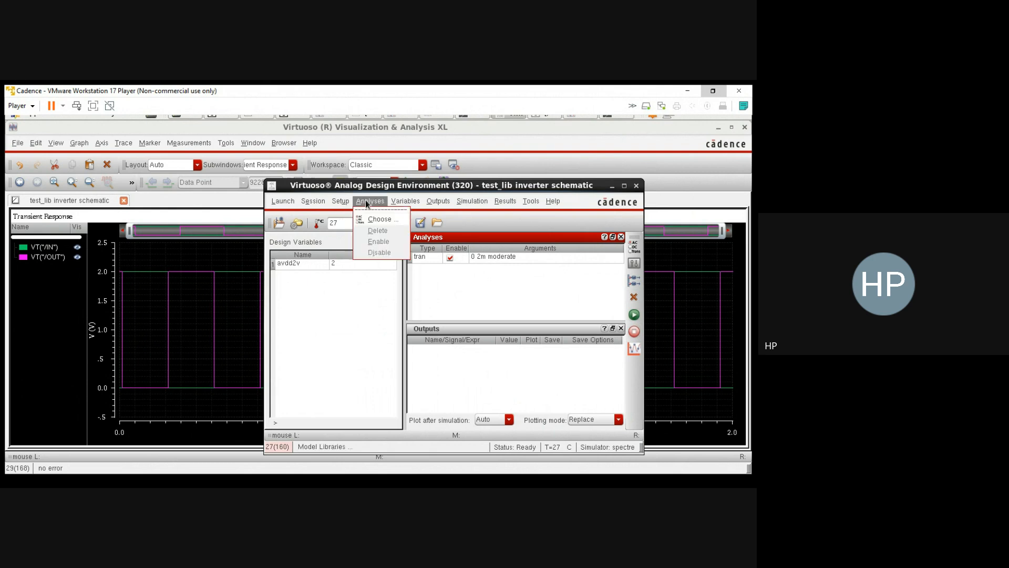
{"action": "left_click", "coordinate": [372, 218]}
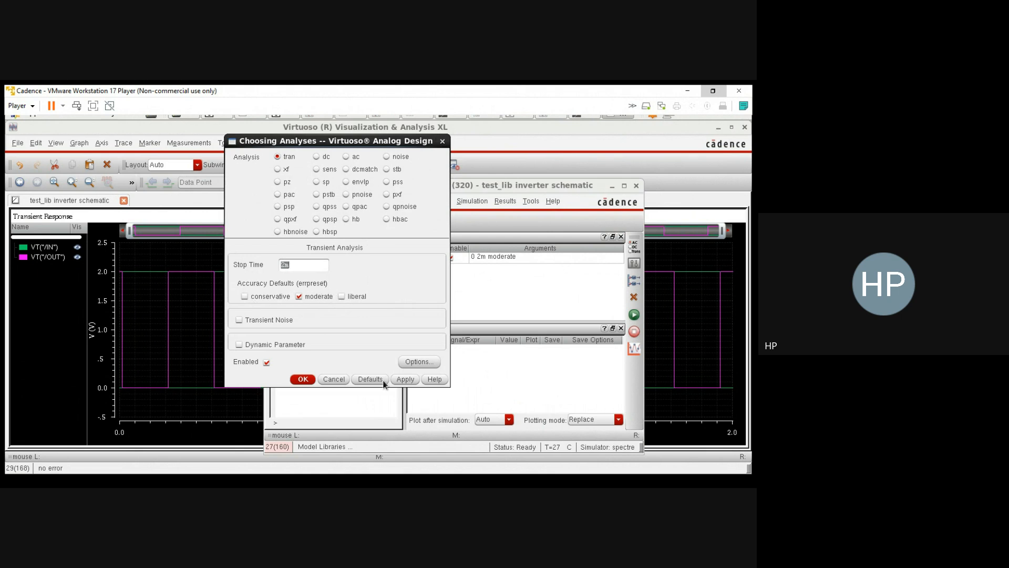
{"action": "left_click", "coordinate": [302, 380]}
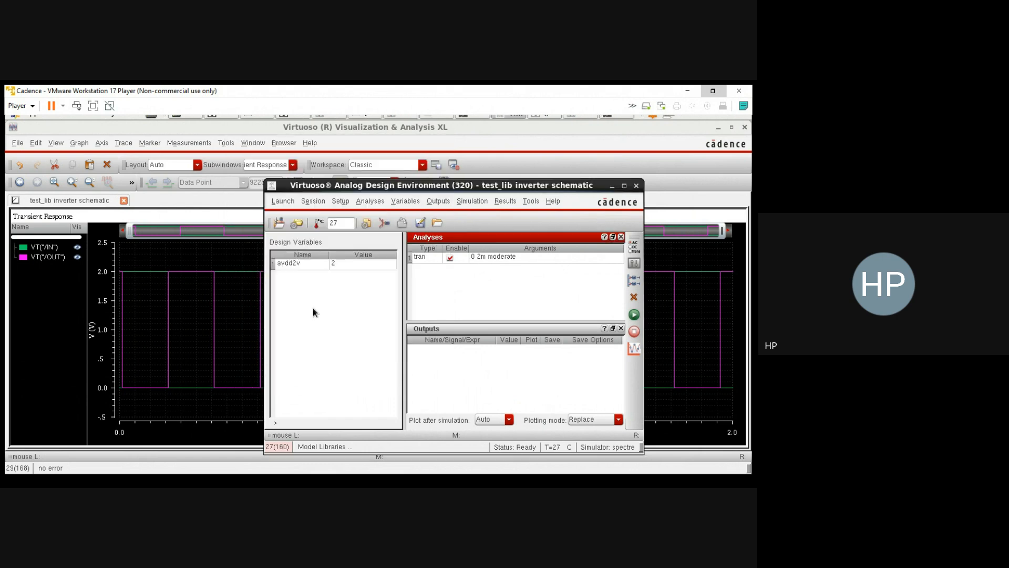
{"action": "left_click", "coordinate": [634, 314]}
{"action": "left_click", "coordinate": [467, 389]}
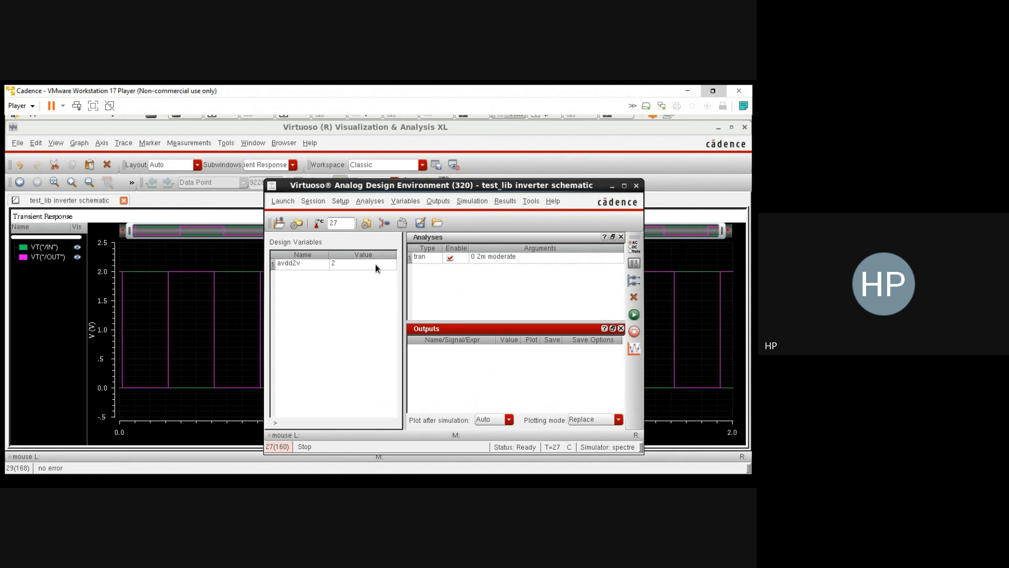
Step: Select the inverter's OUT and IN nets on the schematic as outputs to be saved
{"action": "left_click", "coordinate": [437, 202]}
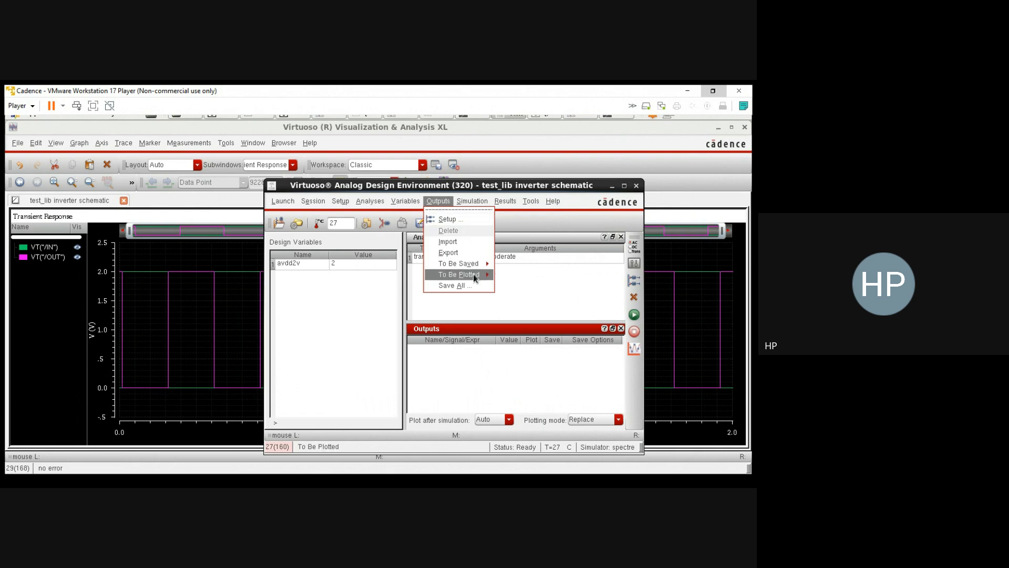
{"action": "mouse_move", "coordinate": [471, 270]}
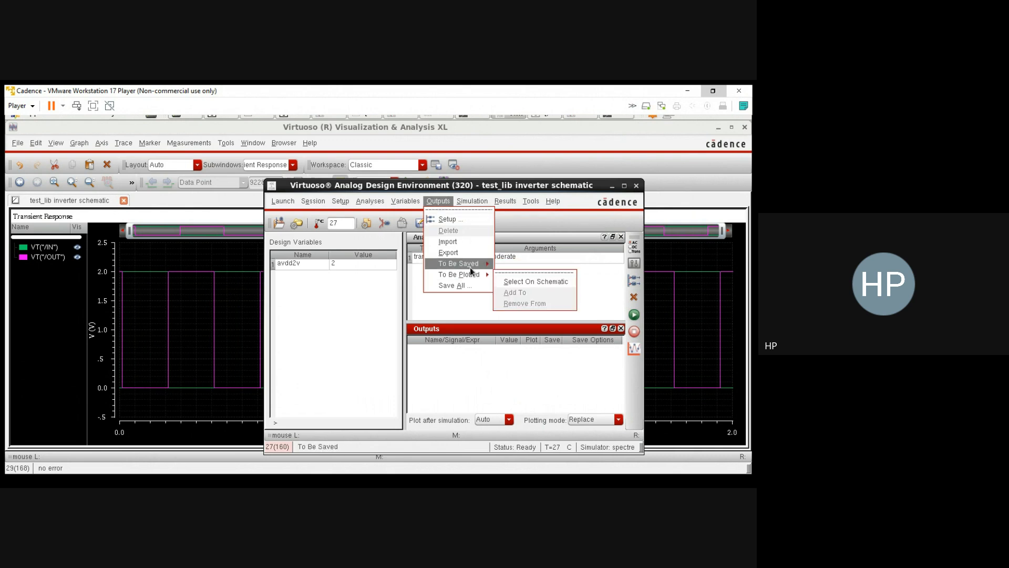
{"action": "left_click", "coordinate": [531, 272]}
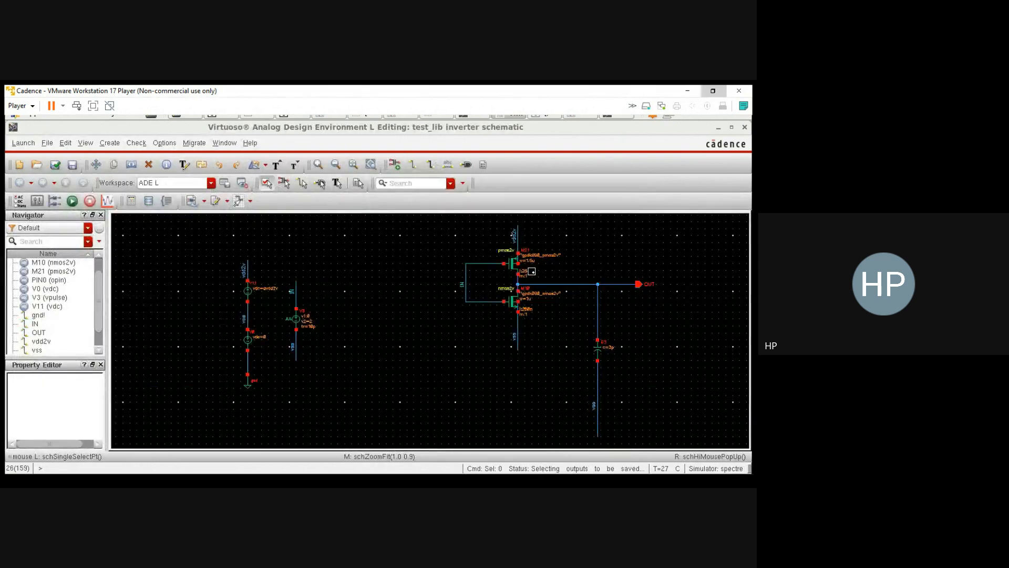
{"action": "left_click", "coordinate": [573, 285]}
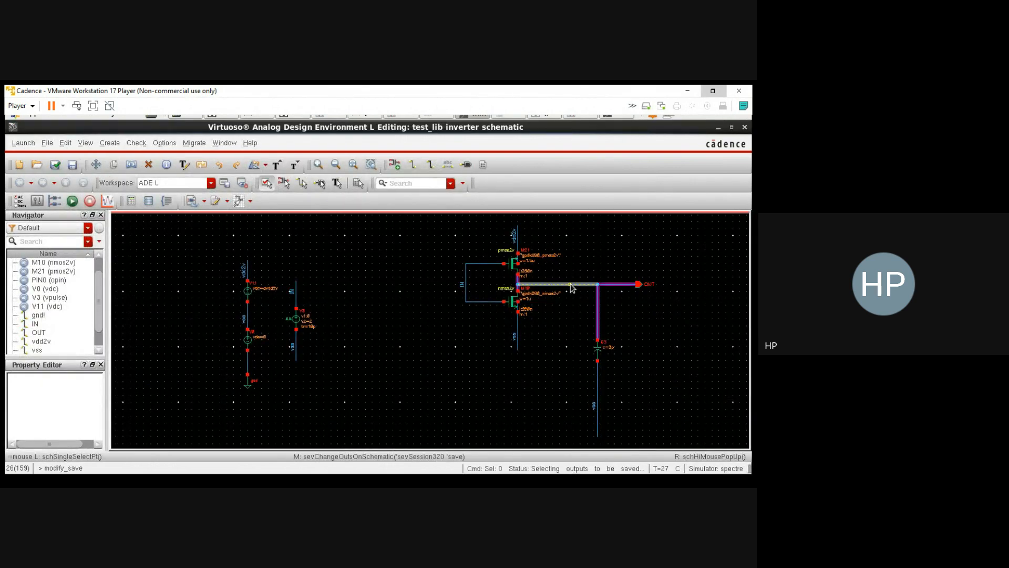
{"action": "left_click", "coordinate": [466, 281]}
{"action": "key", "text": "Escape"}
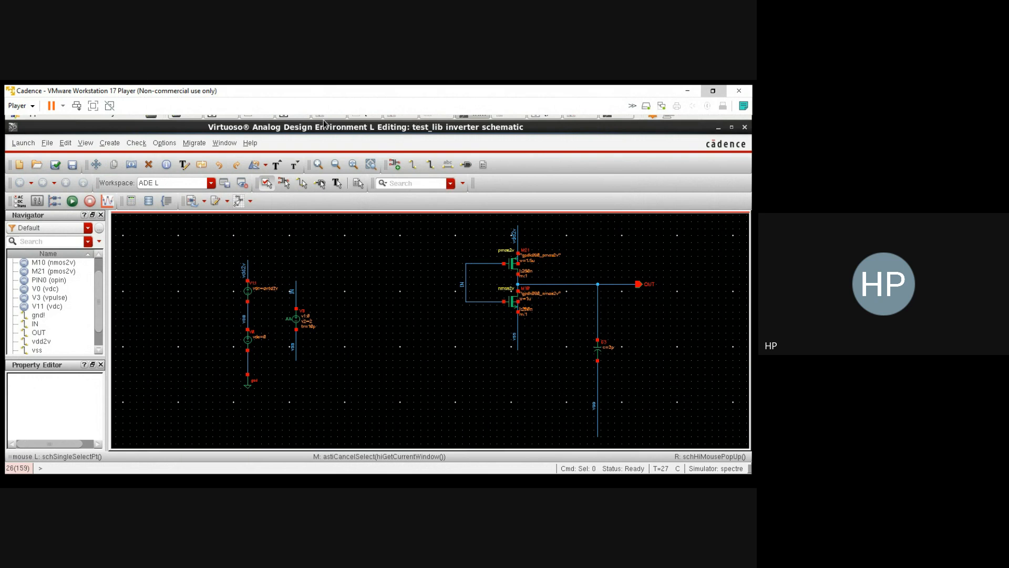
Step: Enable plotting of the OUT and IN outputs in the simulation window, and netlist and run the simulation
{"action": "left_click", "coordinate": [392, 115]}
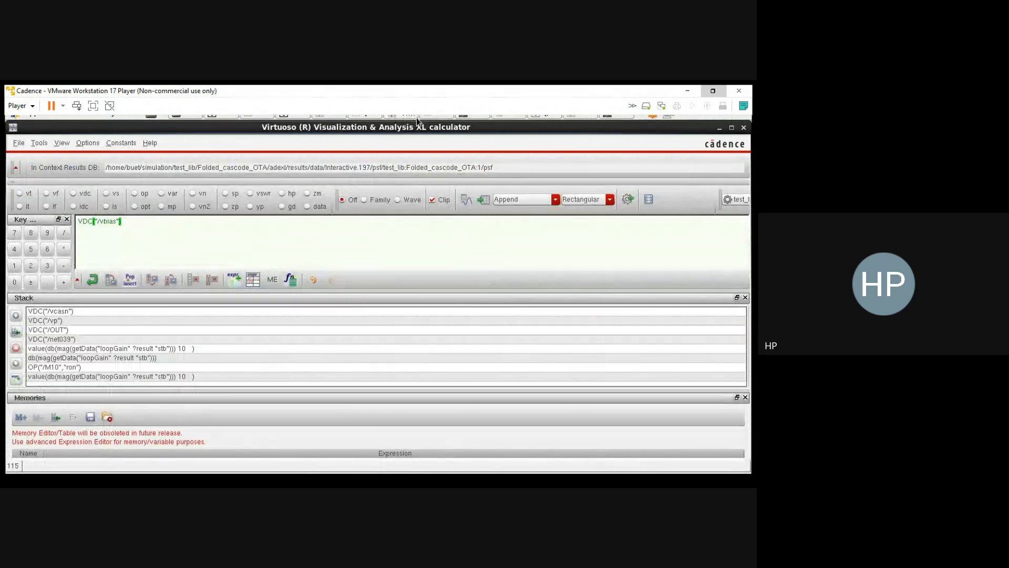
{"action": "left_click", "coordinate": [433, 115]}
{"action": "left_click", "coordinate": [466, 117]}
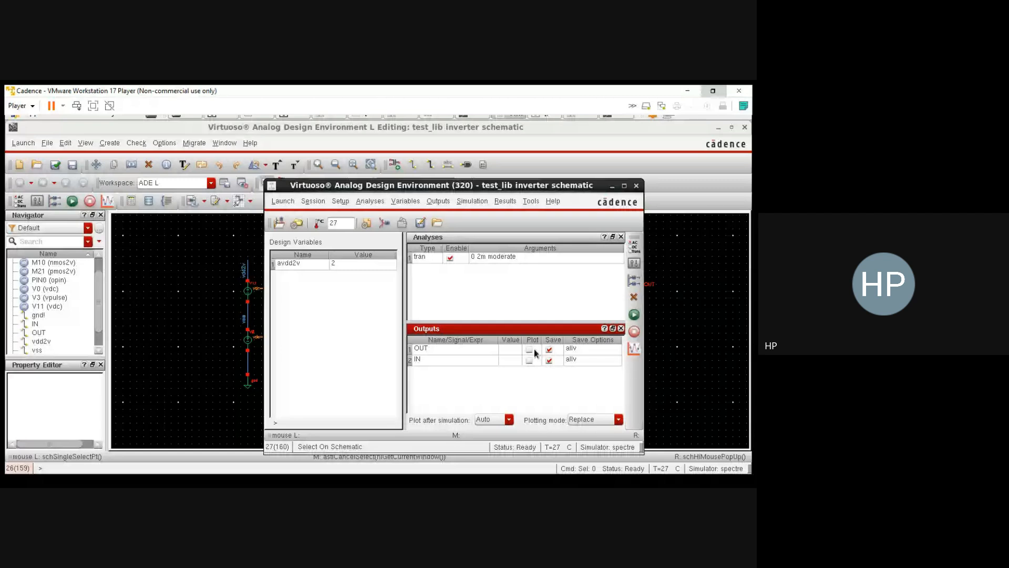
{"action": "left_click", "coordinate": [529, 349]}
{"action": "left_click", "coordinate": [529, 360]}
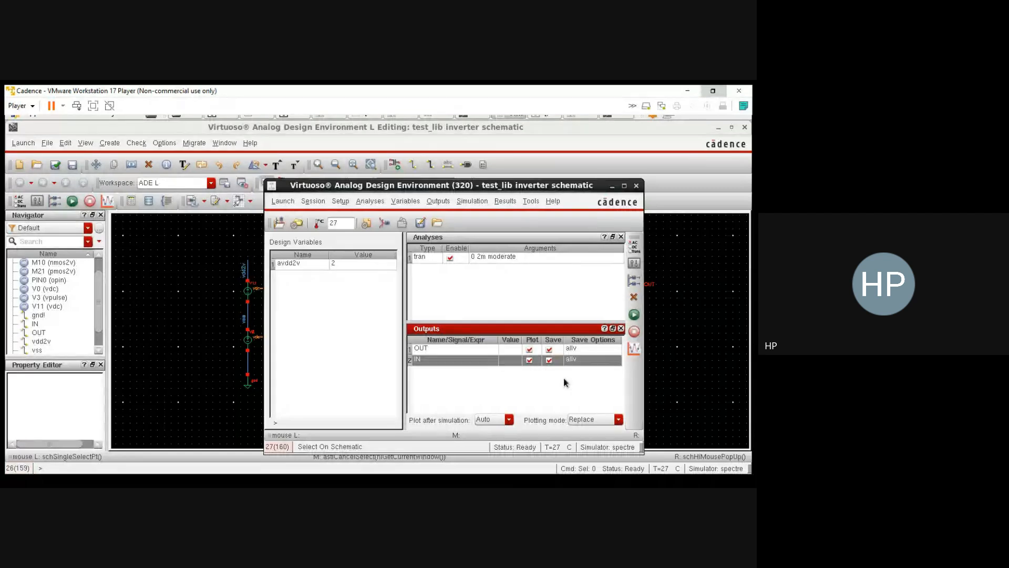
{"action": "left_click", "coordinate": [634, 315]}
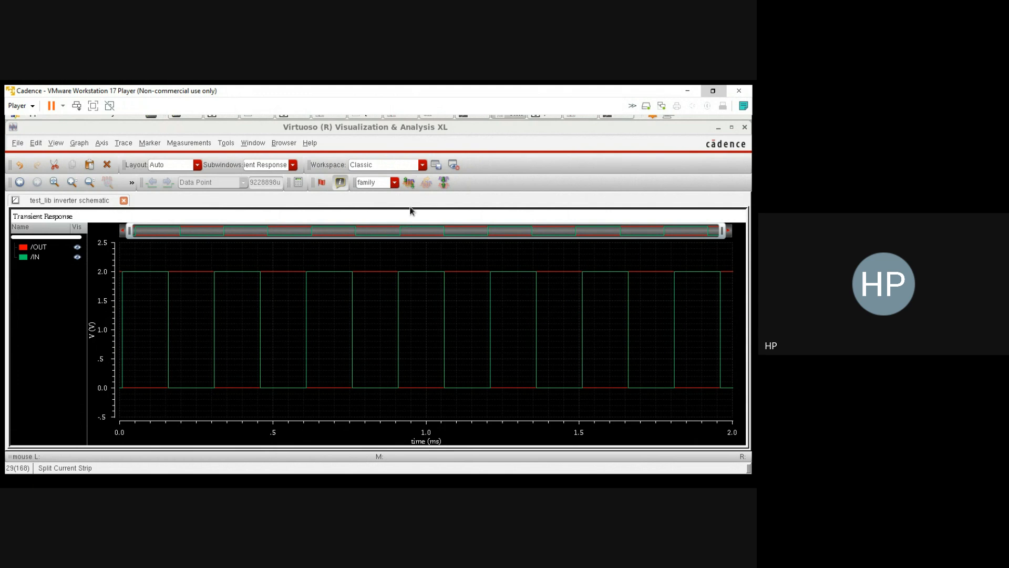
Step: Split the transient response into separate strips for OUT and IN, and move the IN trace above OUT
{"action": "left_click", "coordinate": [410, 184]}
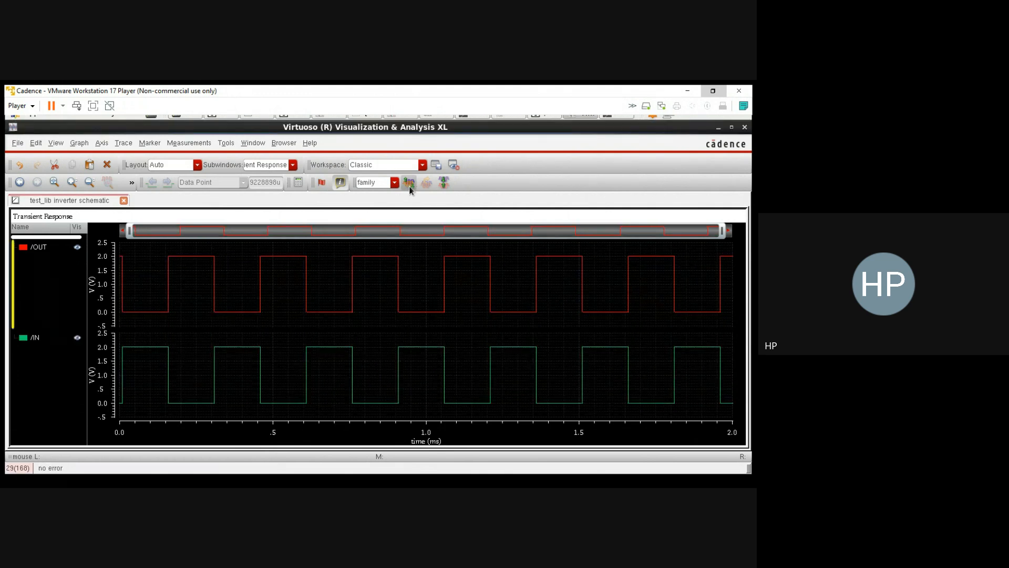
{"action": "left_click", "coordinate": [42, 251]}
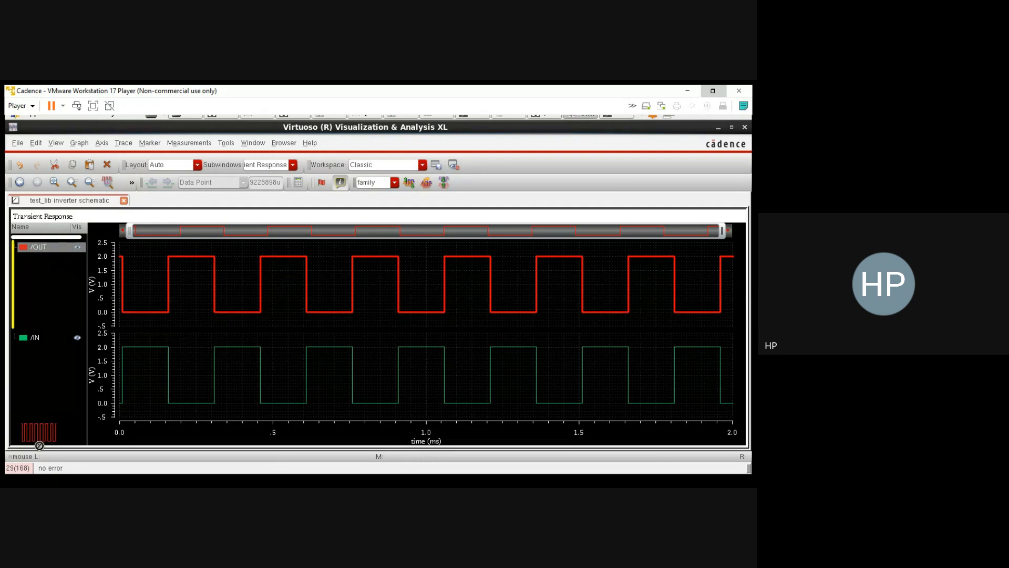
{"action": "left_click", "coordinate": [196, 316]}
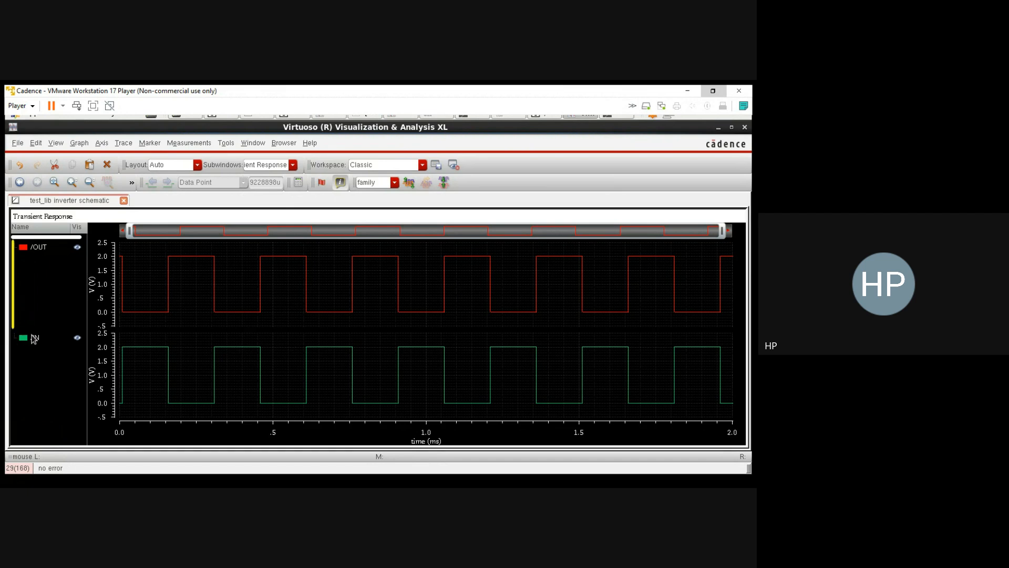
{"action": "left_click", "coordinate": [35, 338]}
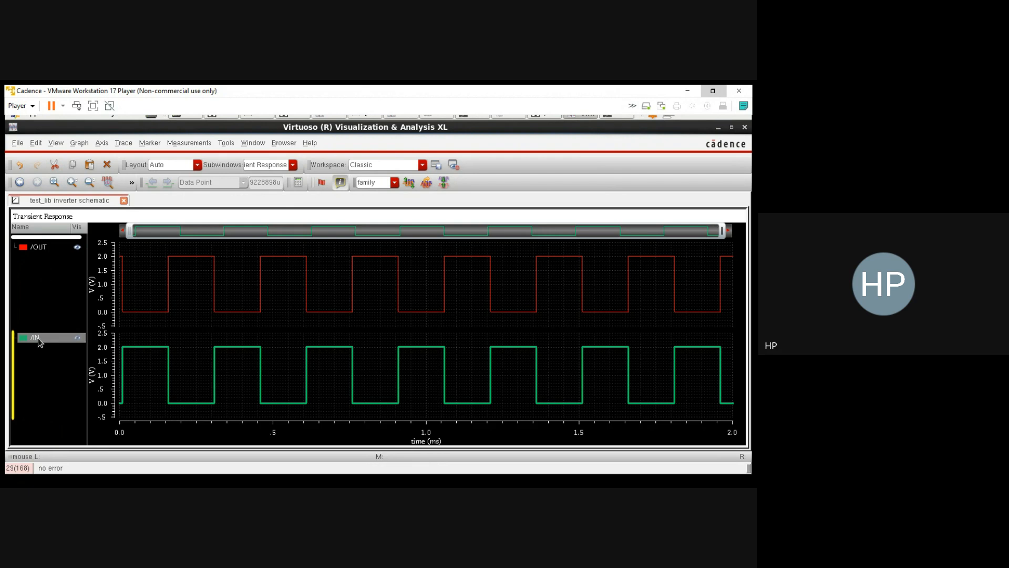
{"action": "left_click", "coordinate": [191, 289]}
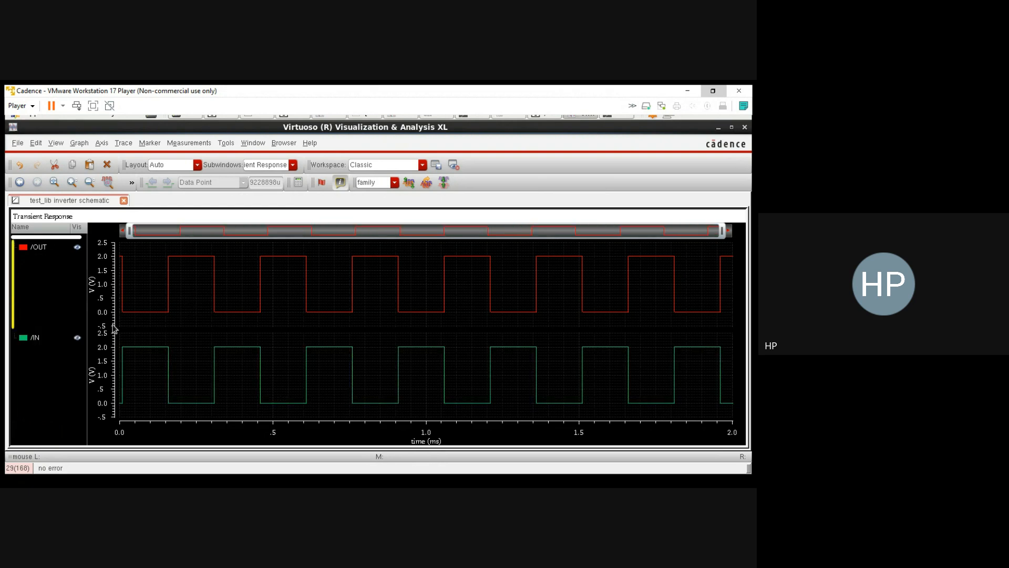
{"action": "left_click_drag", "start_coordinate": [35, 340], "coordinate": [38, 245]}
{"action": "left_click", "coordinate": [324, 314]}
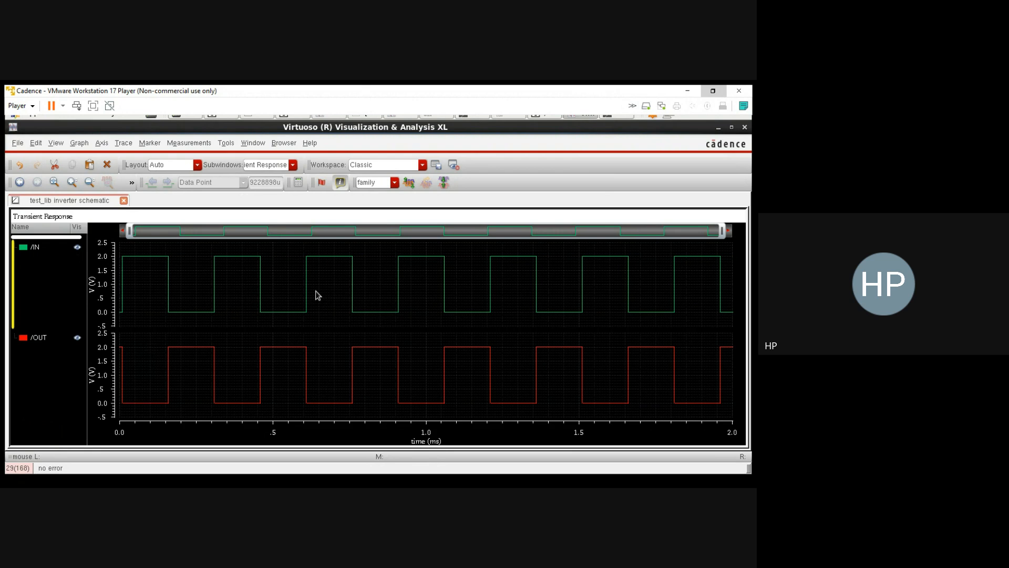
Step: Add a vertical marker across both traces and compare IN and OUT at about 88 us and about 217 us
{"action": "key", "text": "v"}
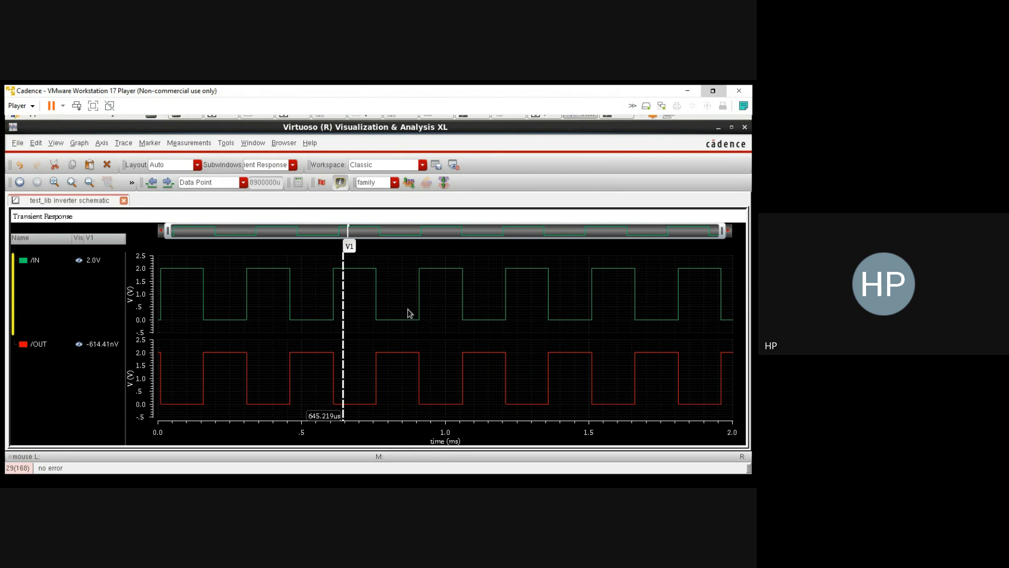
{"action": "mouse_move", "coordinate": [343, 329]}
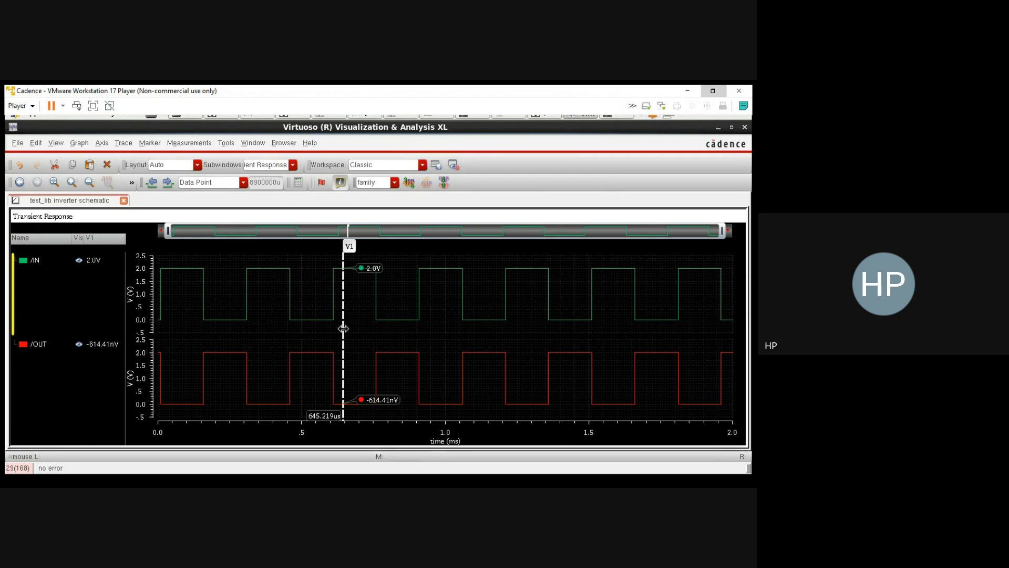
{"action": "left_click_drag", "start_coordinate": [341, 329], "coordinate": [289, 330]}
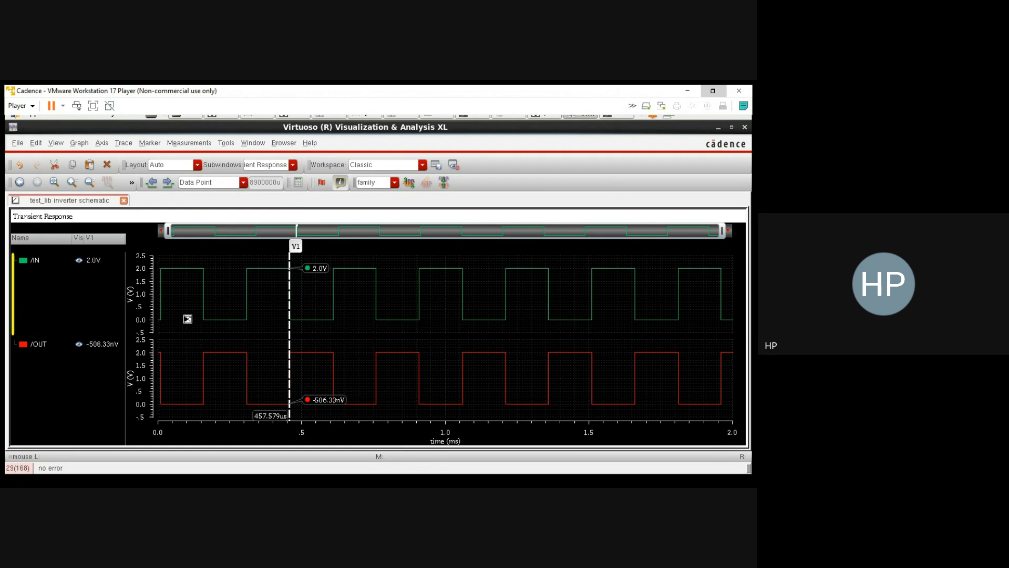
{"action": "left_click_drag", "start_coordinate": [187, 316], "coordinate": [182, 315]}
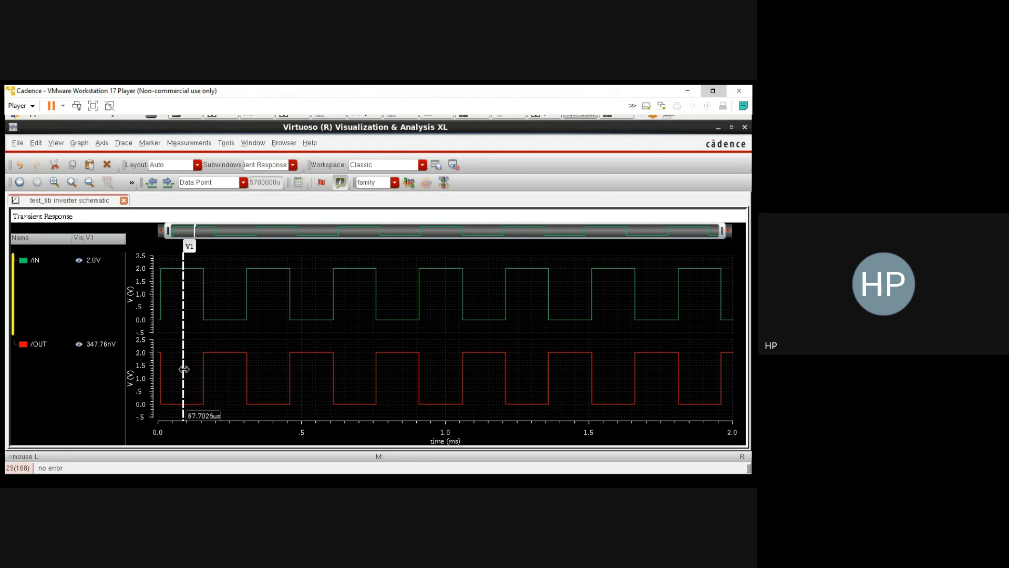
{"action": "left_click_drag", "start_coordinate": [181, 365], "coordinate": [220, 365]}
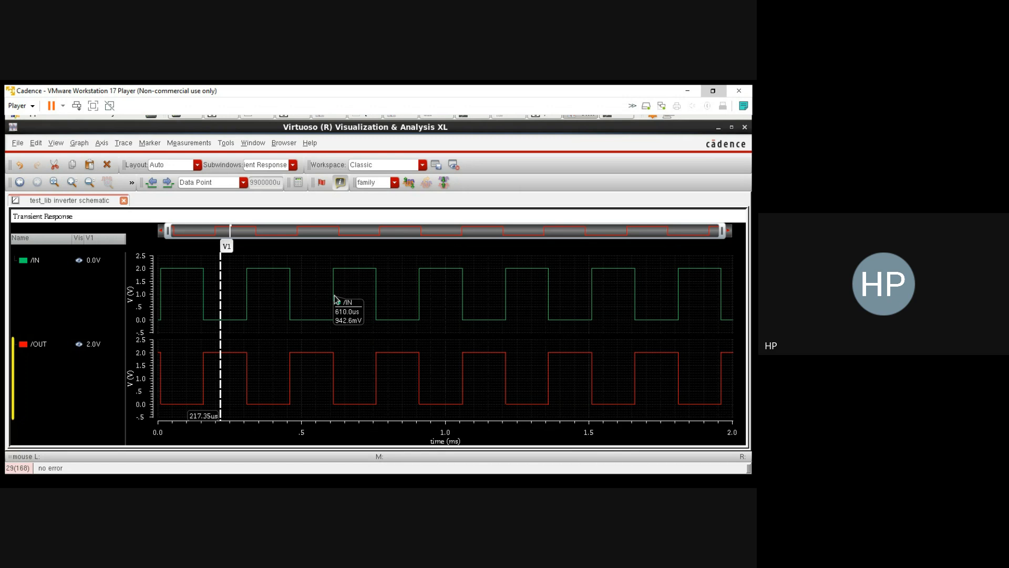
Step: Place a point marker on IN's rising edge near 610 us and a delta marker to OUT's falling edge
{"action": "key", "text": "m"}
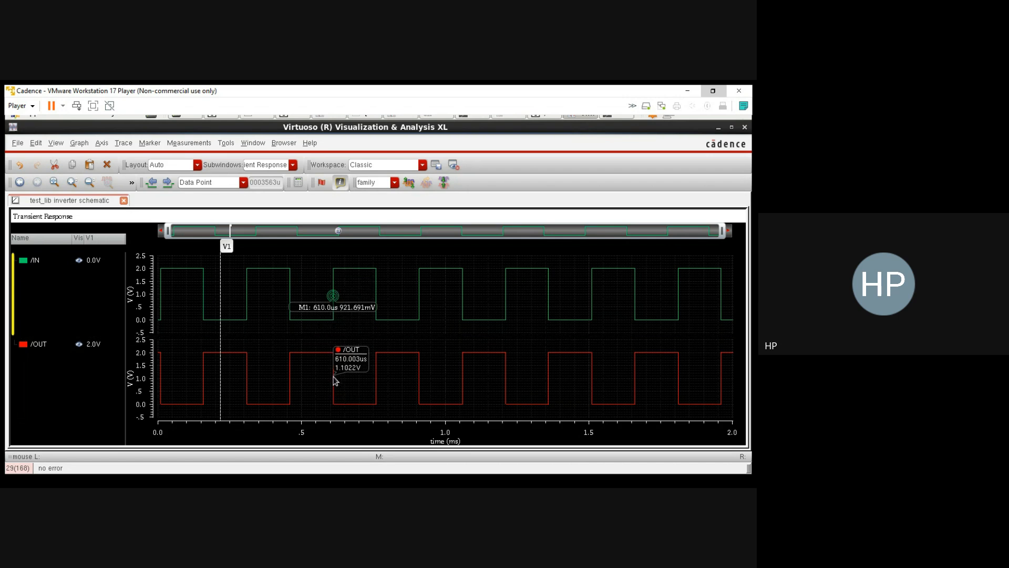
{"action": "key", "text": "d"}
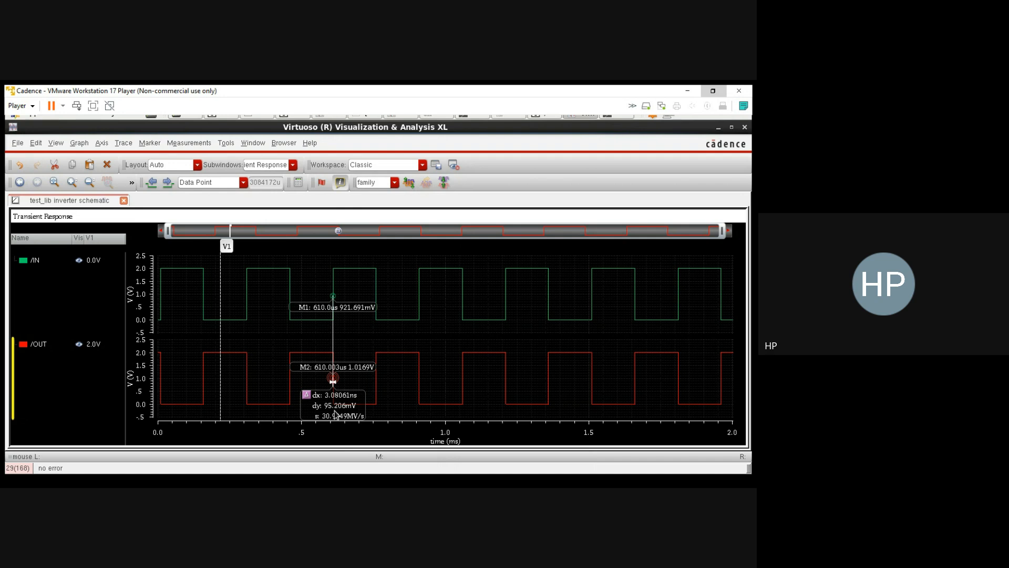
Step: Position both point markers, M1 on IN and M2 on OUT, in byYMode at 1.0 V
{"action": "left_click", "coordinate": [332, 295]}
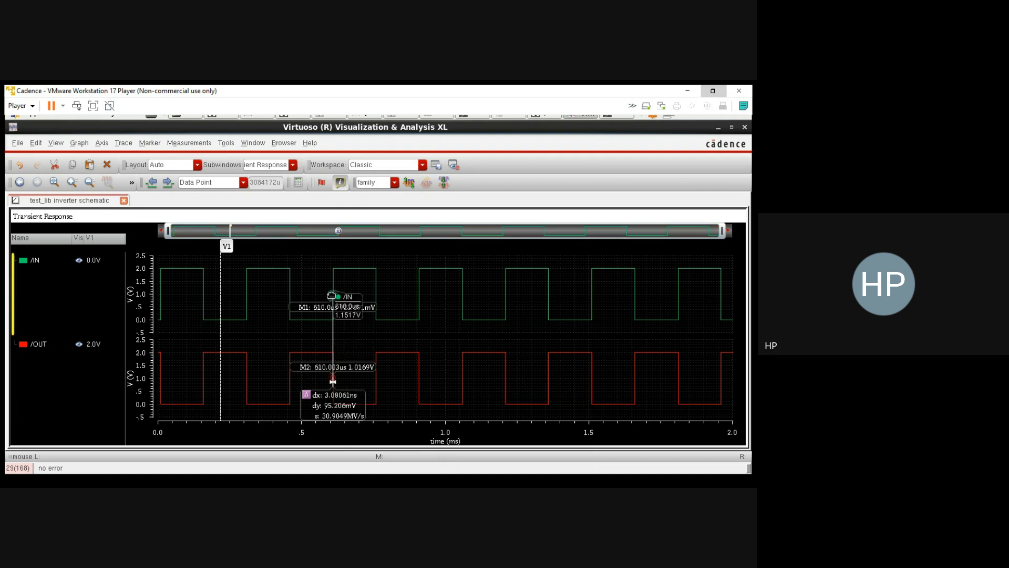
{"action": "left_click", "coordinate": [334, 377]}
{"action": "mouse_move", "coordinate": [358, 274]}
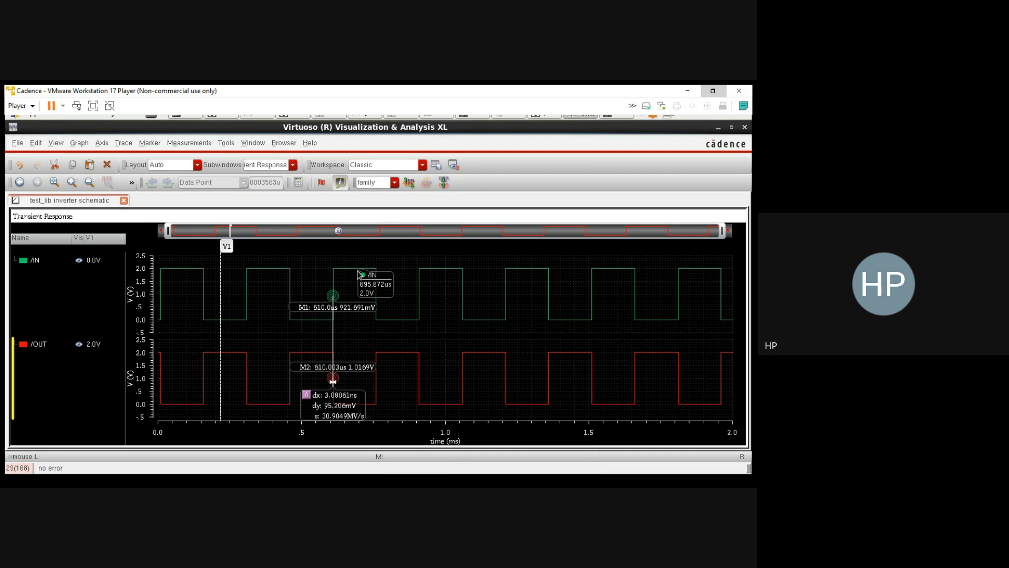
{"action": "double_click", "coordinate": [374, 366]}
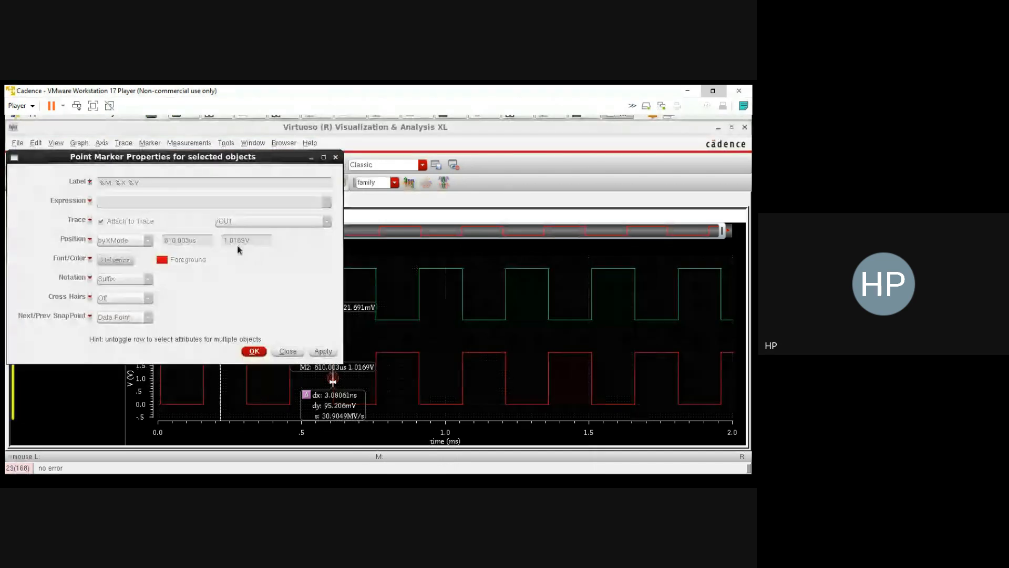
{"action": "left_click", "coordinate": [91, 239]}
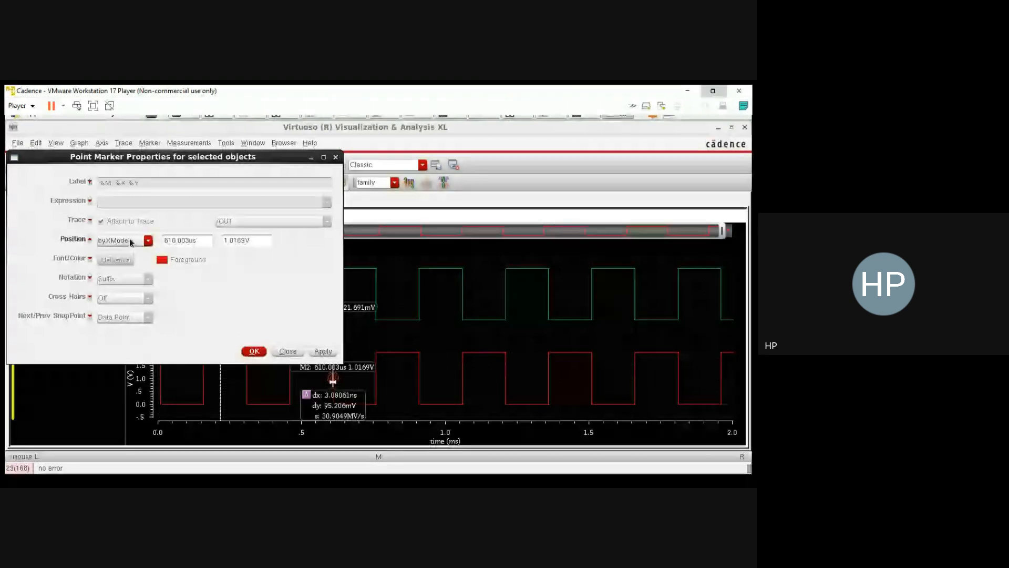
{"action": "scroll", "coordinate": [130, 242], "scroll_direction": "down", "scroll_amount": 1}
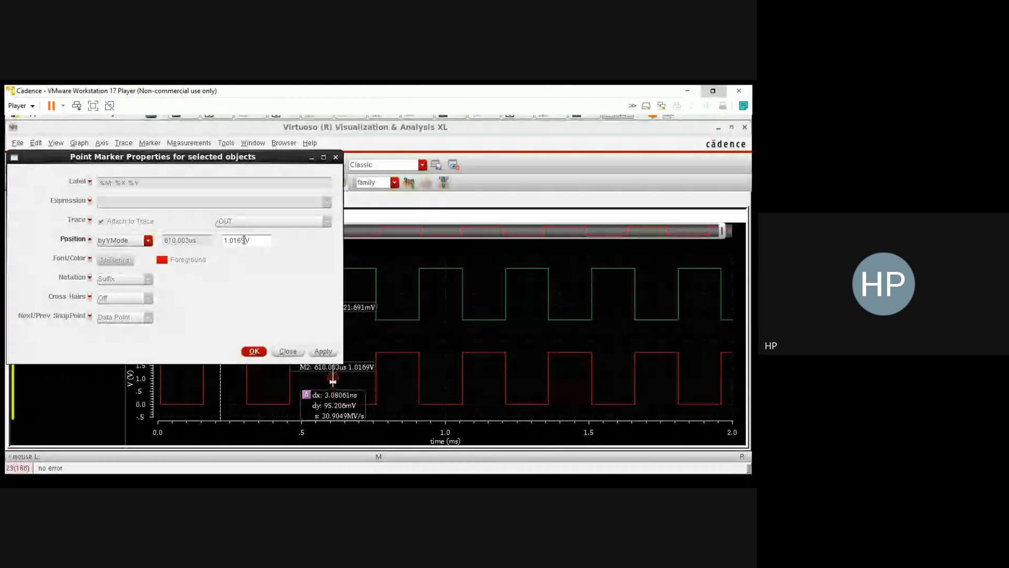
{"action": "left_click_drag", "start_coordinate": [244, 240], "coordinate": [232, 241]}
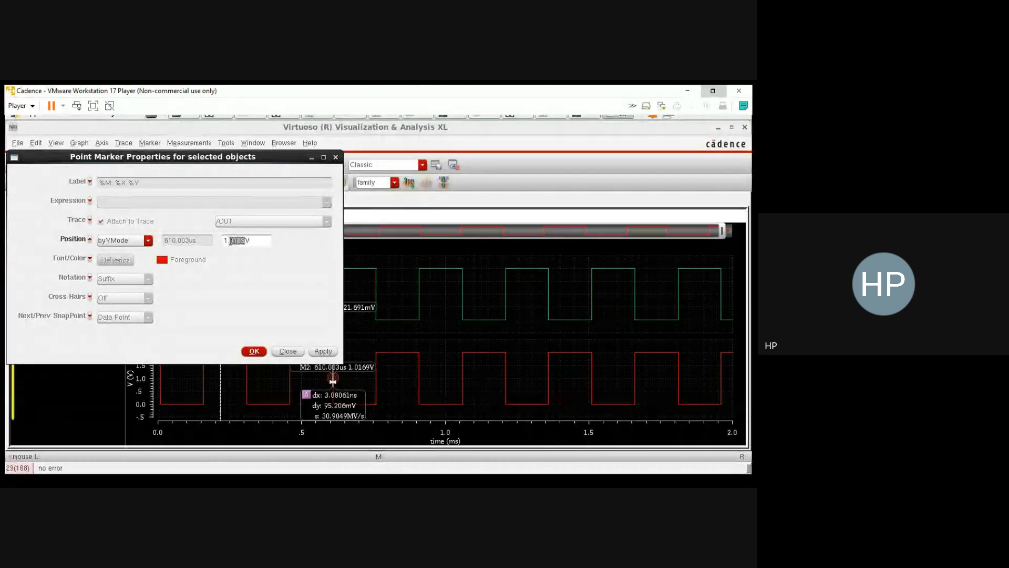
{"action": "key", "text": "BackSpace"}
{"action": "left_click", "coordinate": [254, 351]}
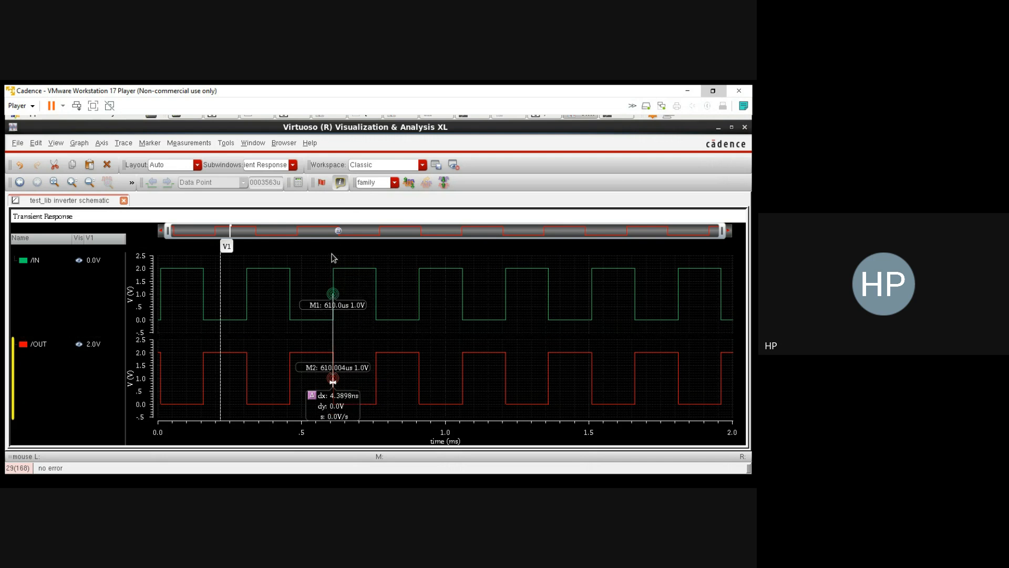
Step: Examine the propagation delay between markers M1 and M2 closely around the 610 us transition
{"action": "left_click_drag", "start_coordinate": [318, 254], "coordinate": [370, 435]}
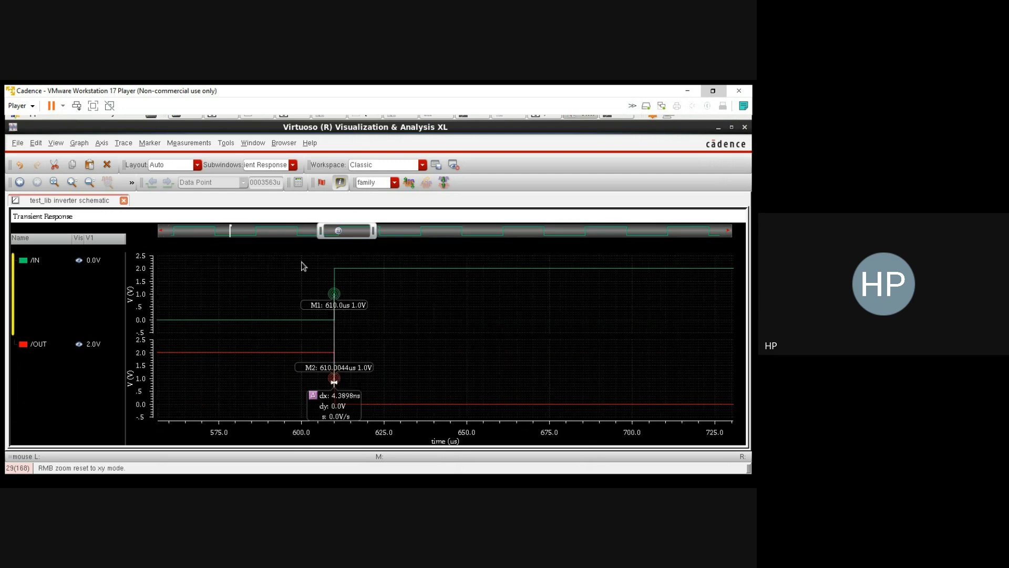
{"action": "left_click_drag", "start_coordinate": [301, 261], "coordinate": [390, 421]}
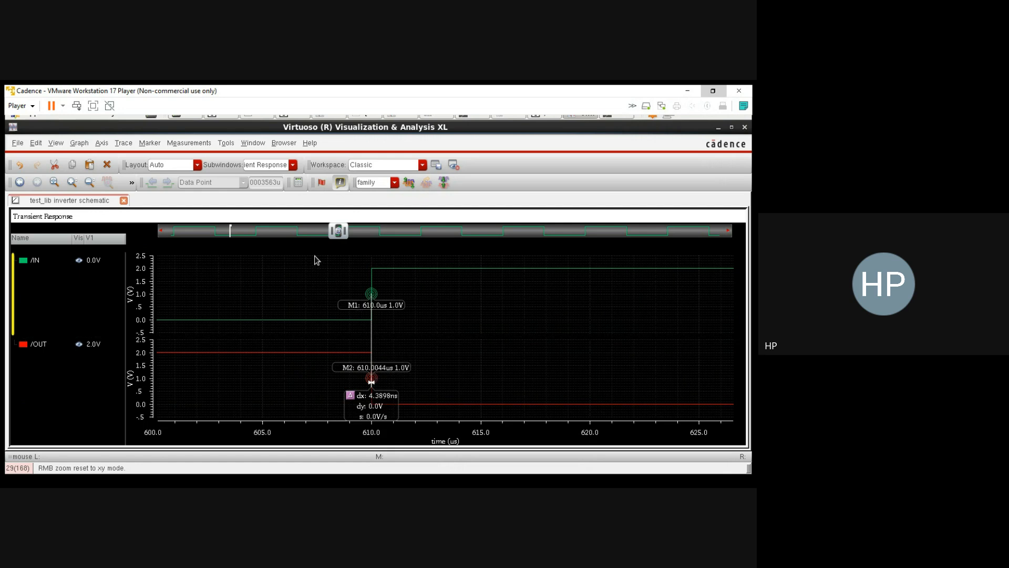
{"action": "left_click_drag", "start_coordinate": [314, 256], "coordinate": [441, 445]}
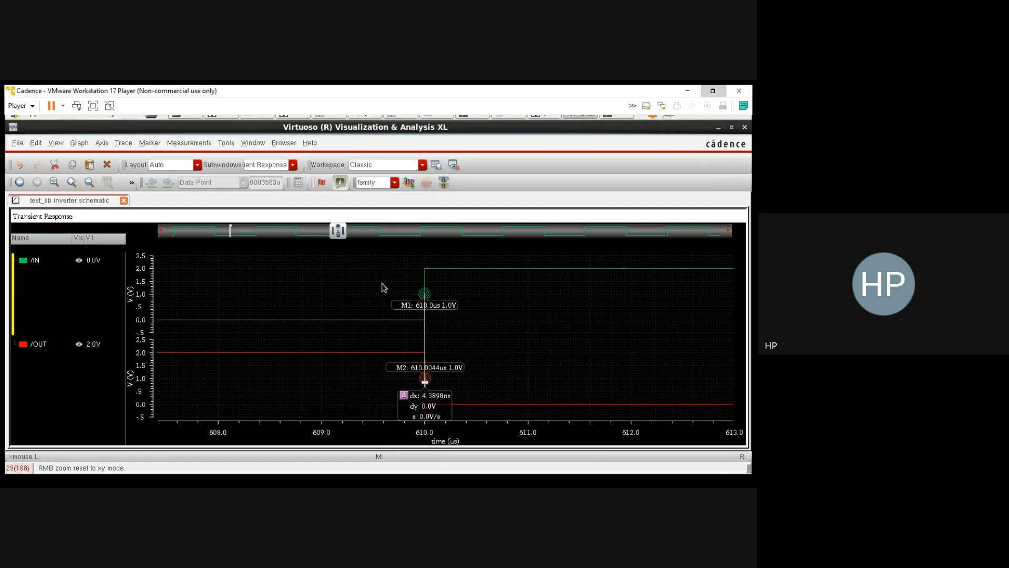
{"action": "left_click_drag", "start_coordinate": [377, 255], "coordinate": [500, 421]}
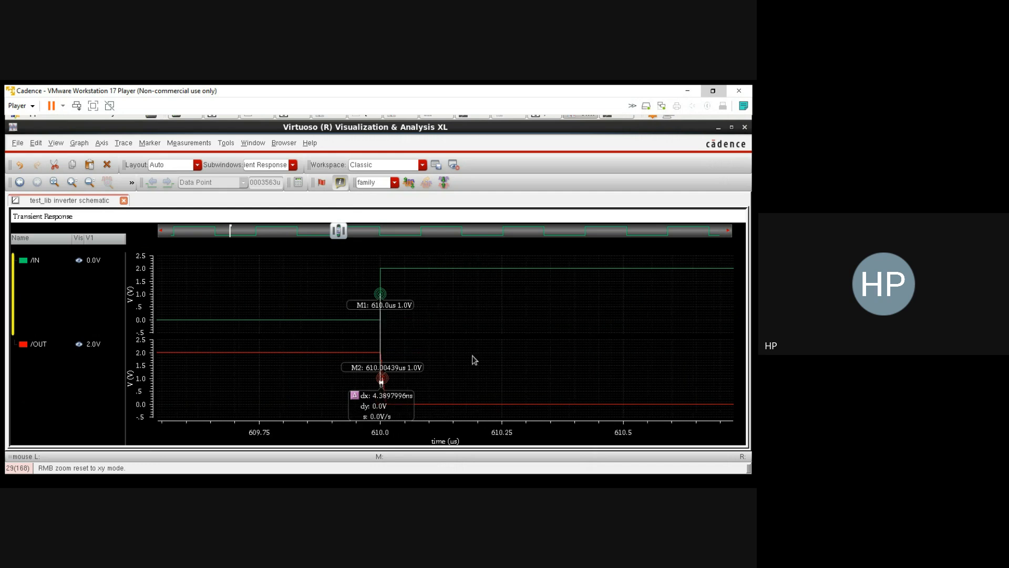
{"action": "right_click_drag", "start_coordinate": [453, 403], "coordinate": [491, 429]}
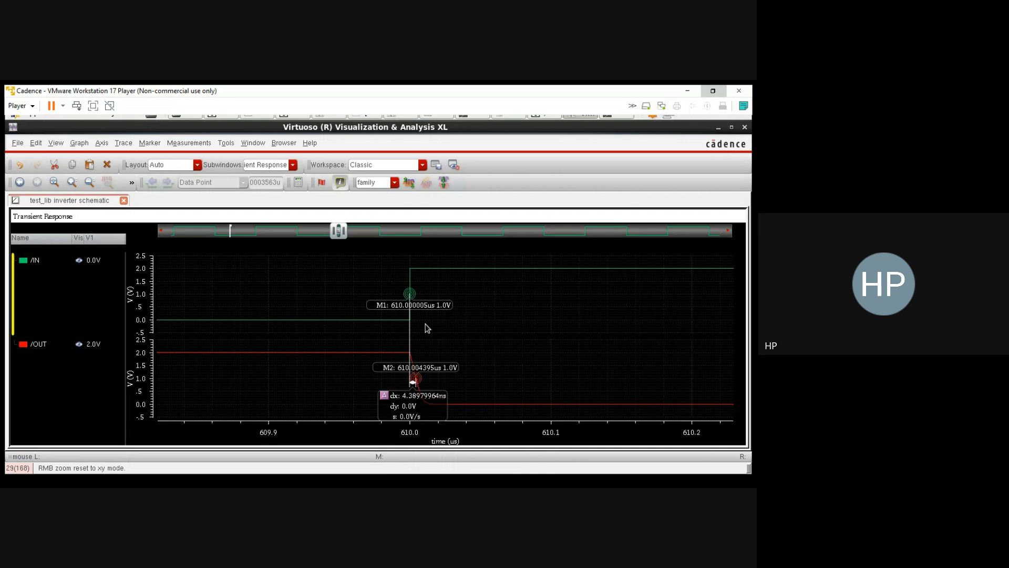
{"action": "right_click_drag", "start_coordinate": [349, 273], "coordinate": [477, 324]}
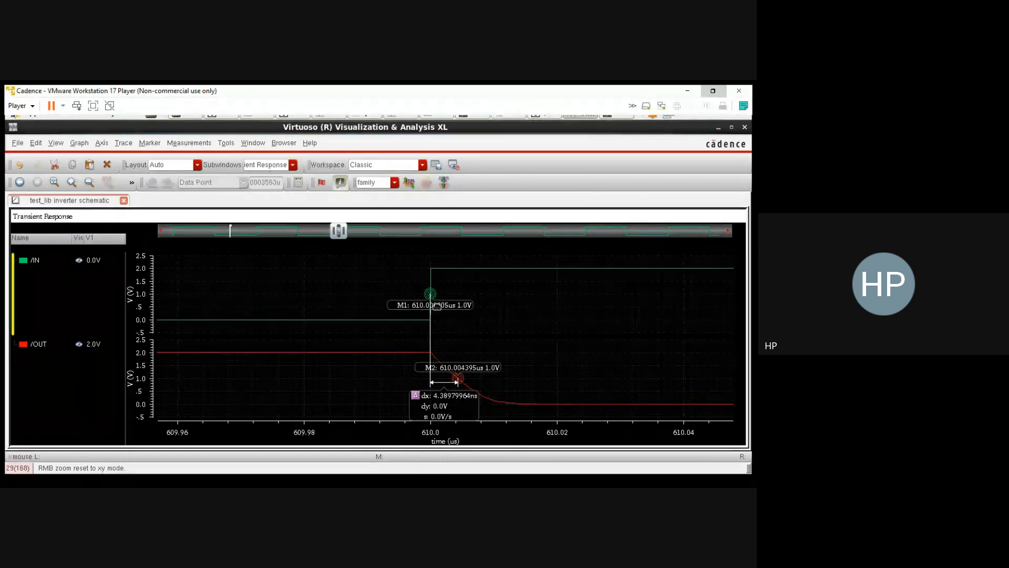
{"action": "mouse_move", "coordinate": [394, 326]}
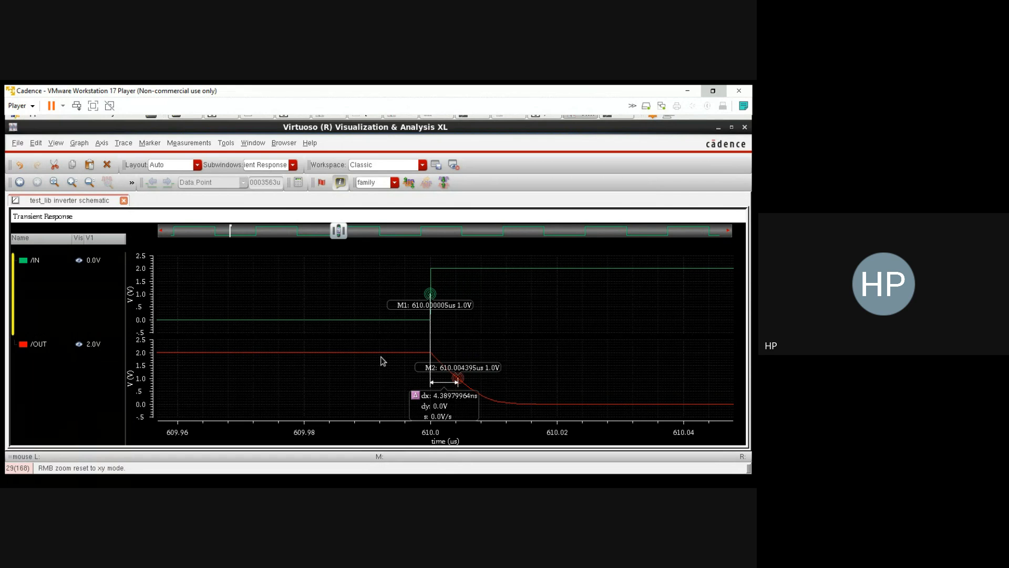
{"action": "mouse_move", "coordinate": [567, 404]}
{"action": "left_click", "coordinate": [604, 364]}
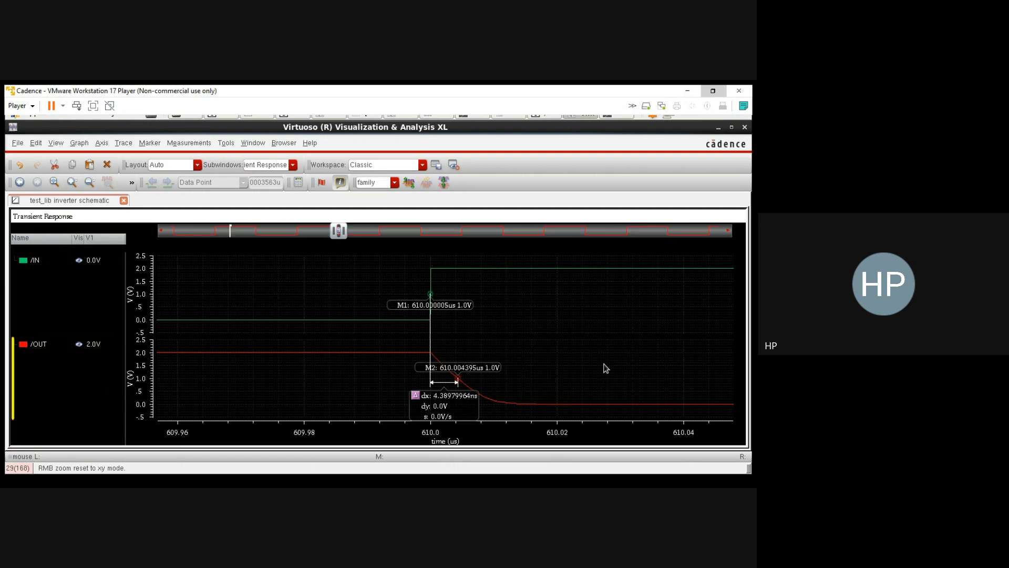
{"action": "key", "text": "f"}
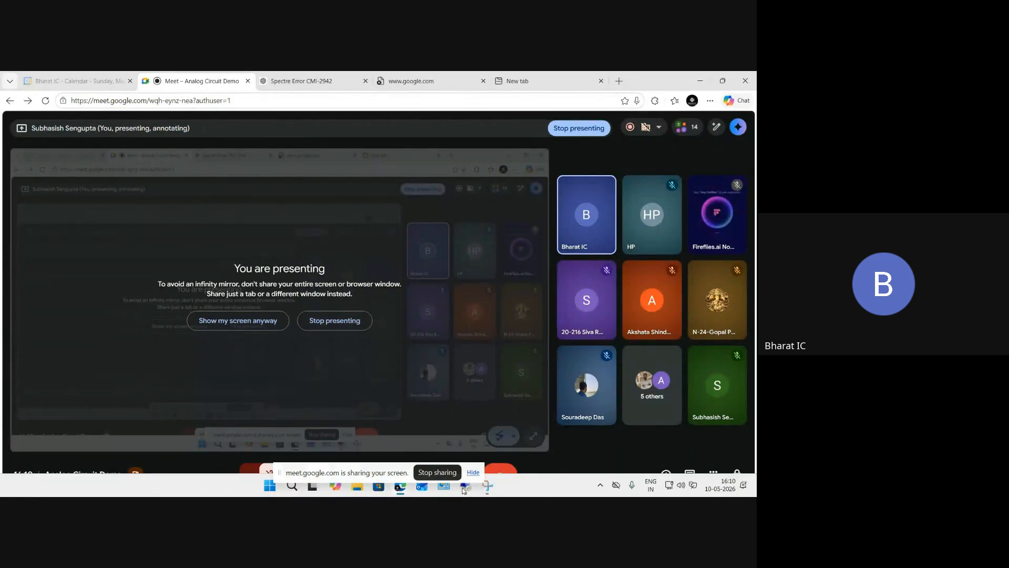
Step: Switch to the Remote Desktop session that shows the test_umc inv schematic
{"action": "left_click", "coordinate": [473, 472]}
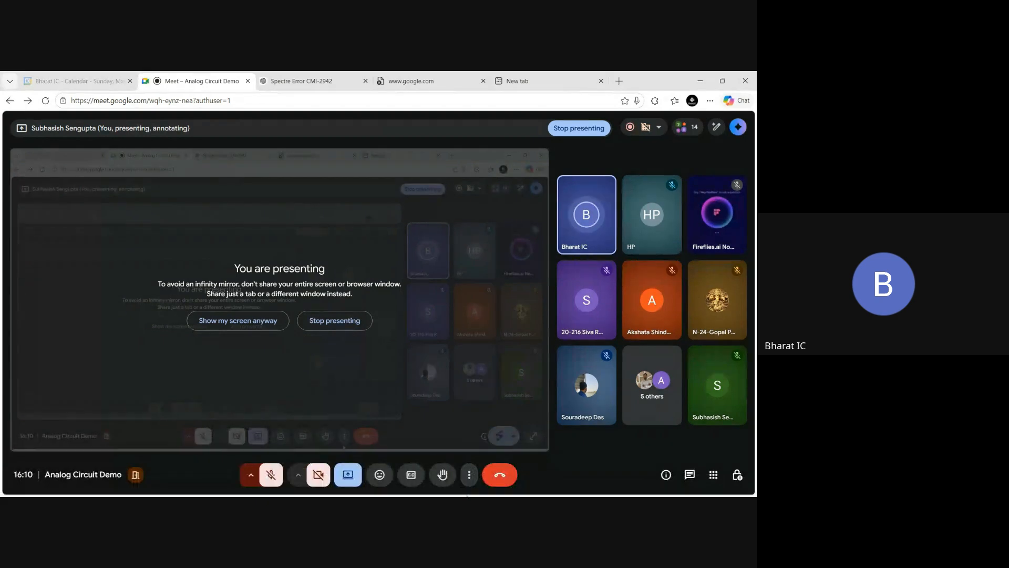
{"action": "mouse_move", "coordinate": [465, 485]}
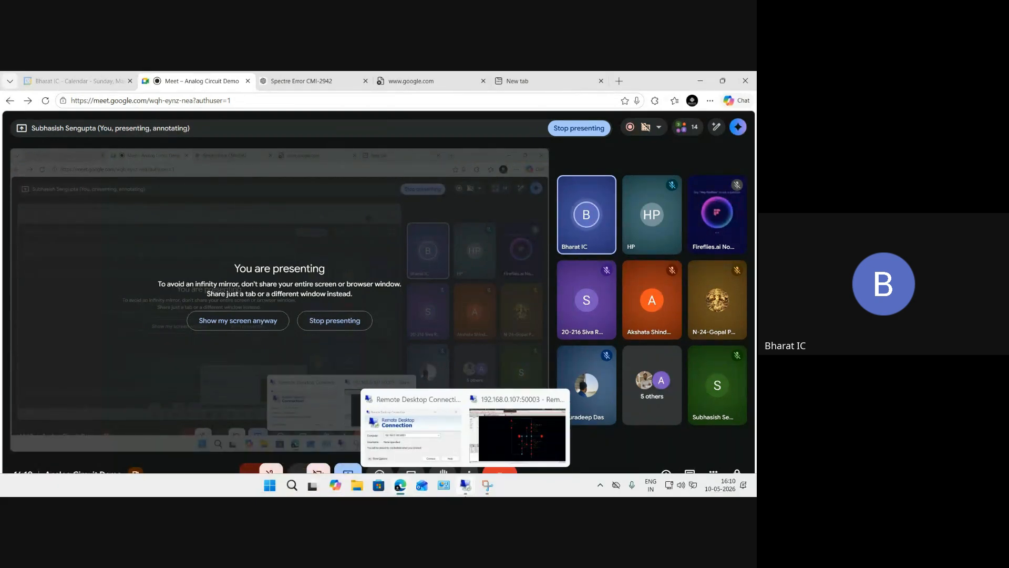
{"action": "left_click", "coordinate": [518, 450]}
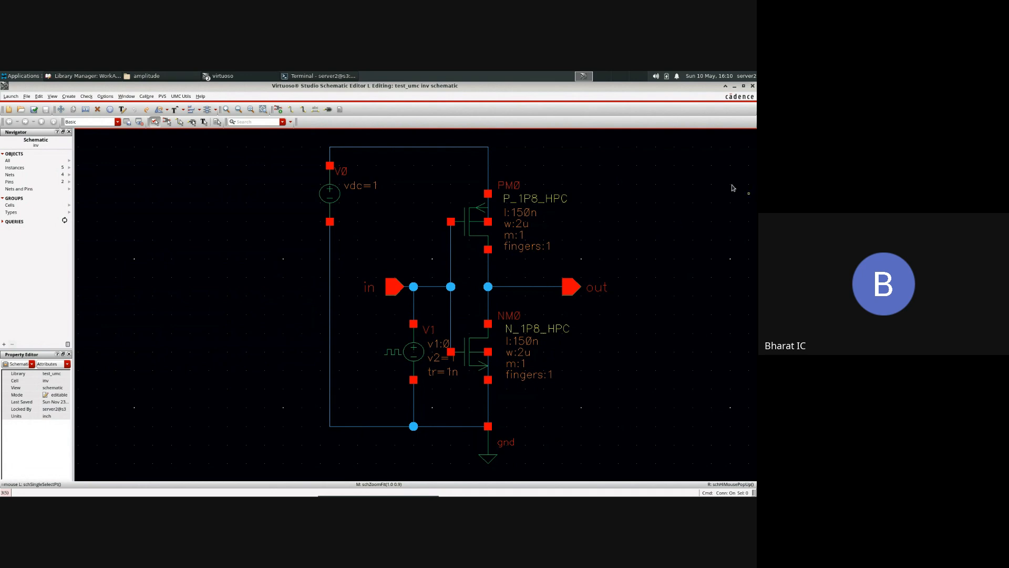
Step: Inspect the object properties of the PMOS transistor PM0, including its library name, and close them unchanged
{"action": "left_click", "coordinate": [480, 211]}
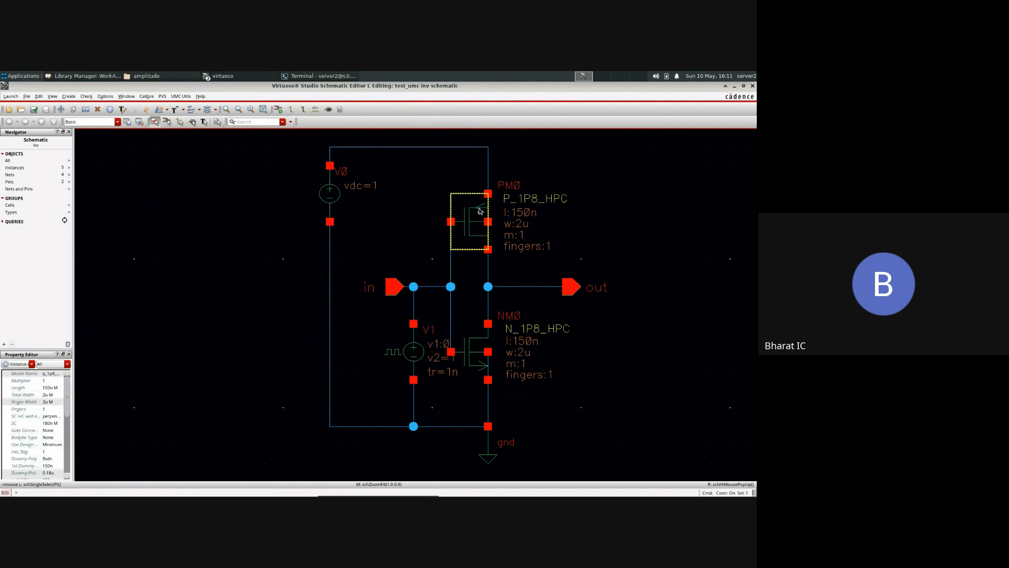
{"action": "key", "text": "q"}
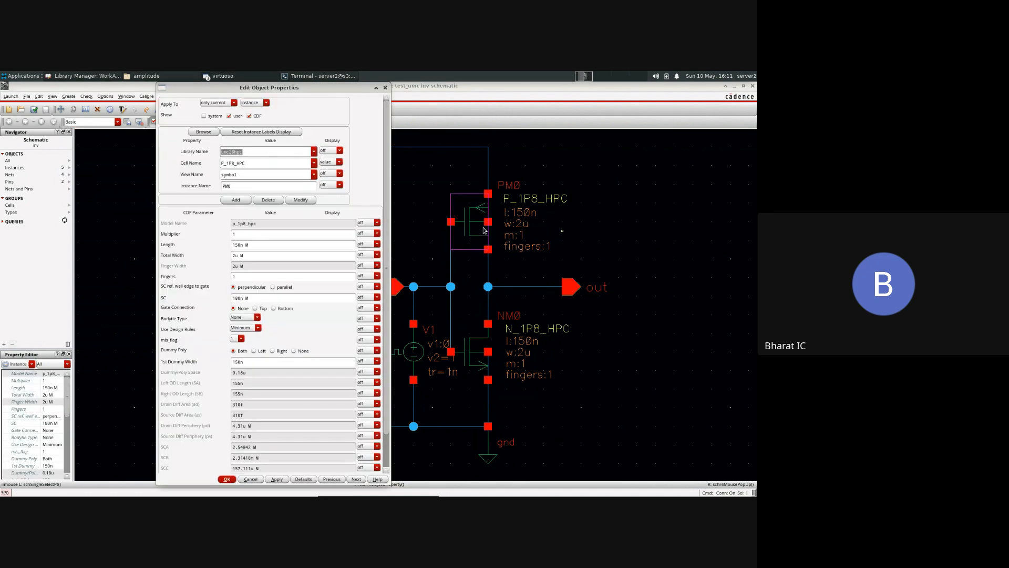
{"action": "left_click", "coordinate": [242, 155]}
{"action": "left_click_drag", "start_coordinate": [221, 153], "coordinate": [245, 152]}
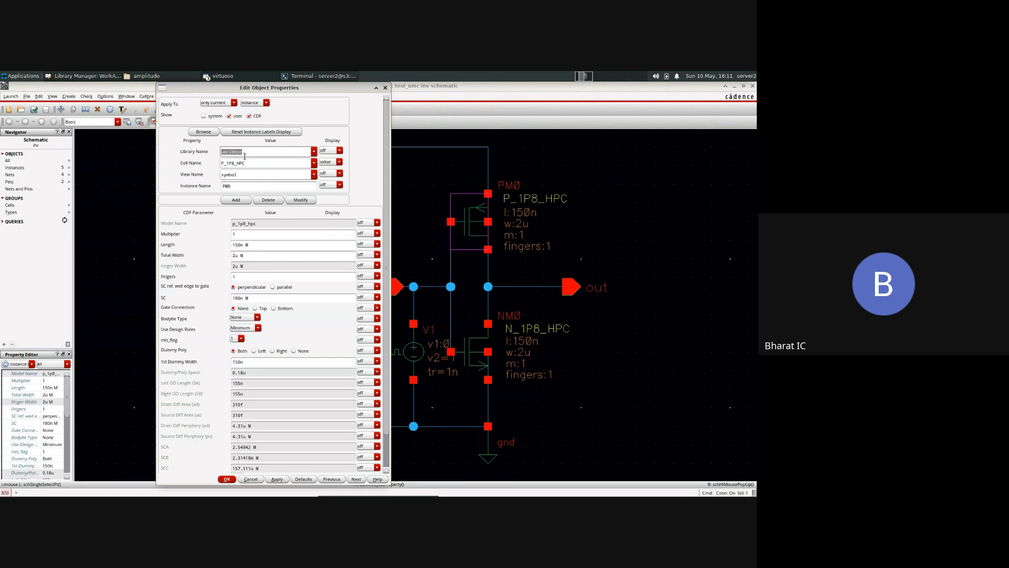
{"action": "left_click", "coordinate": [227, 479]}
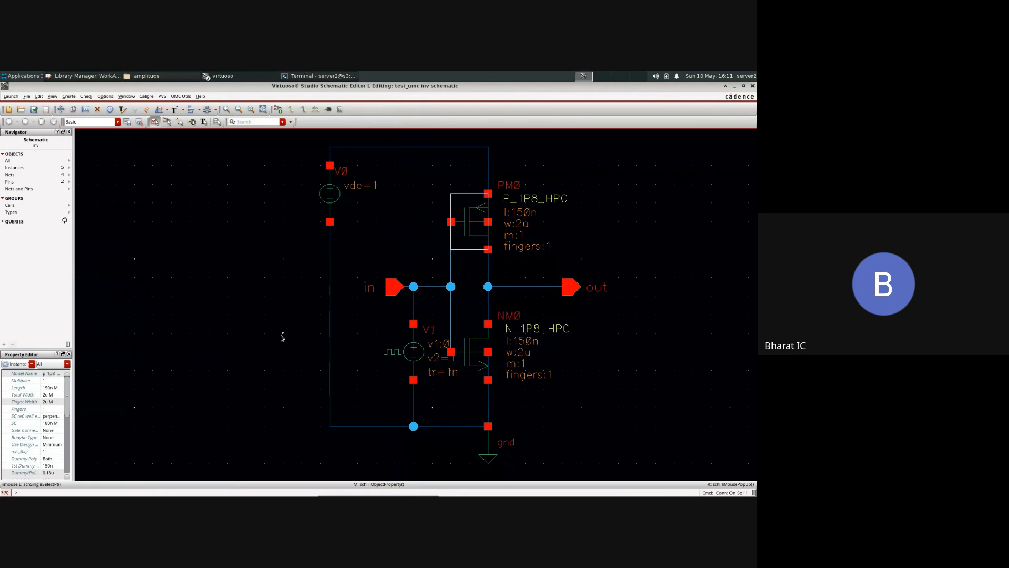
Step: Inspect the voltage, period and timing properties of the pulse source V1 and close them without changes
{"action": "left_click", "coordinate": [282, 335]}
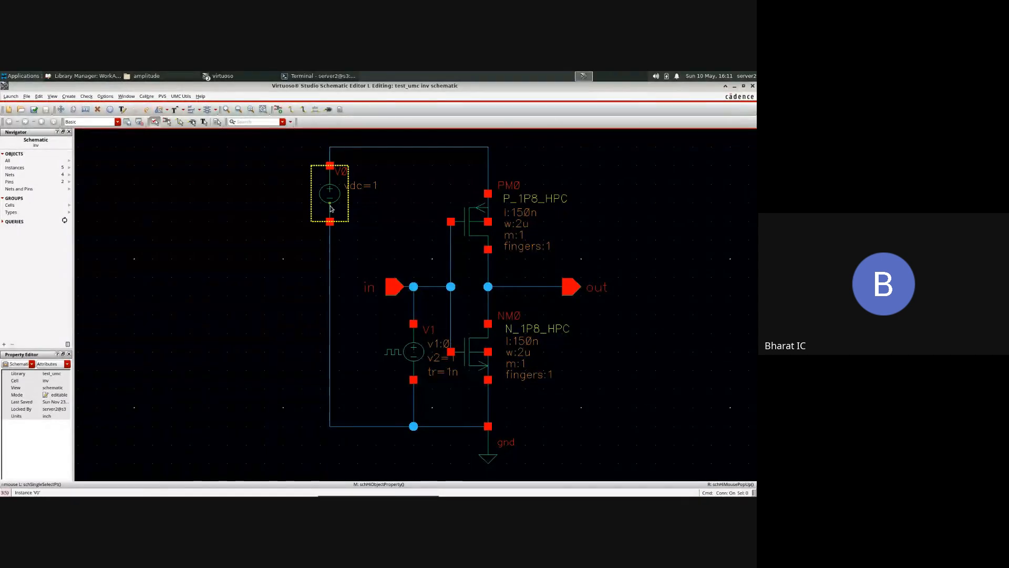
{"action": "left_click", "coordinate": [403, 358]}
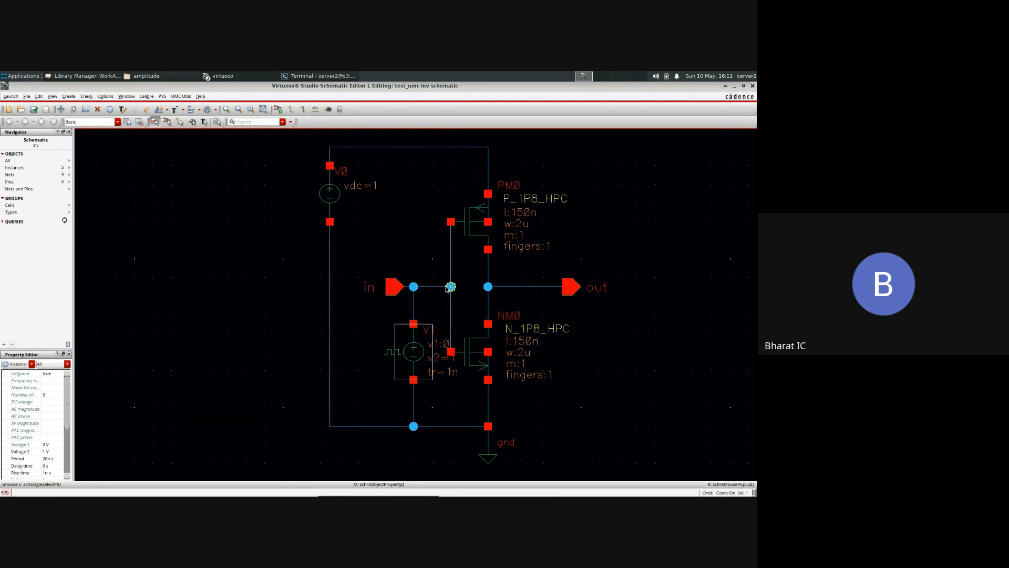
{"action": "key", "text": "q"}
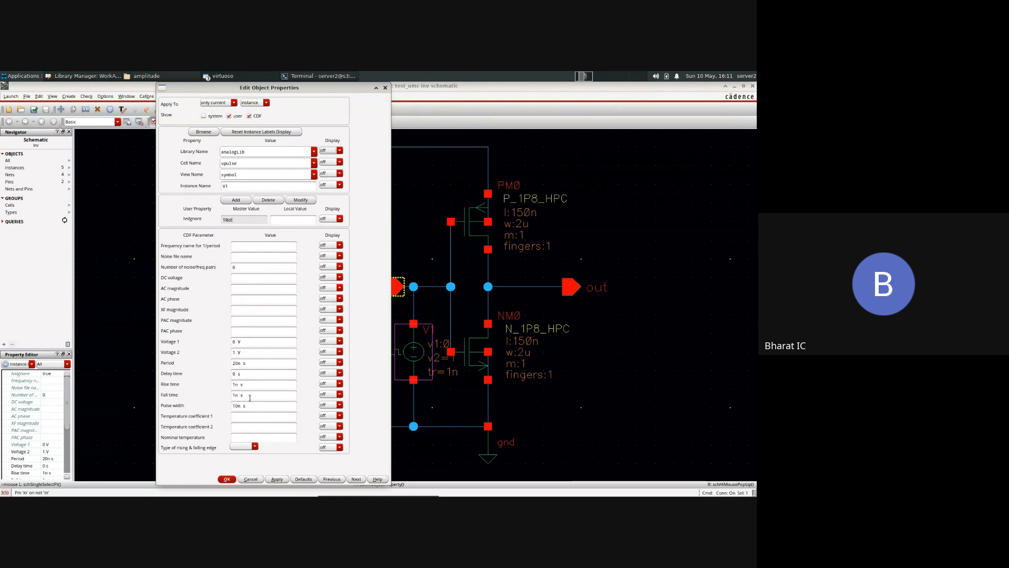
{"action": "left_click", "coordinate": [251, 479]}
{"action": "left_click", "coordinate": [260, 313]}
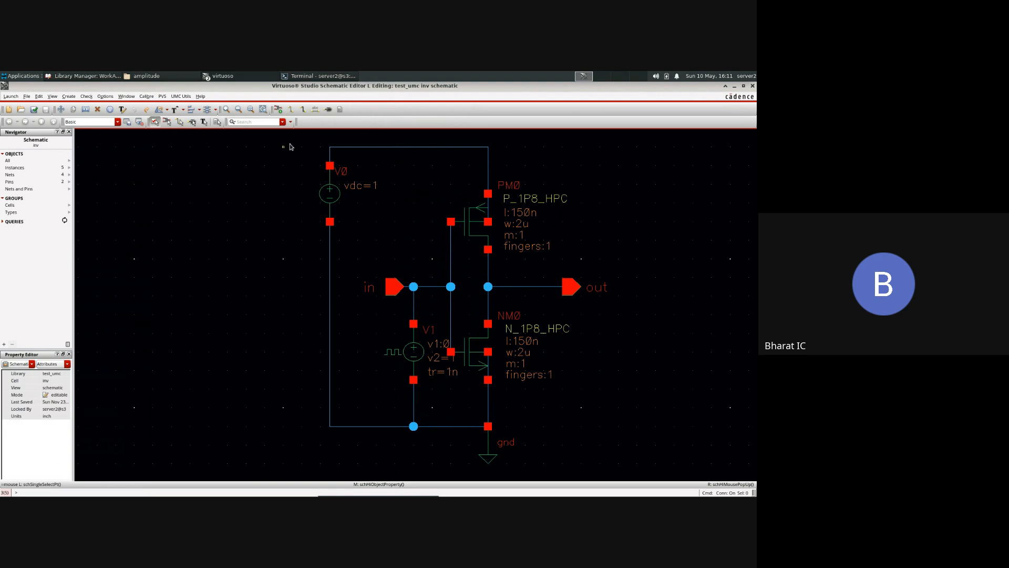
Step: Select the whole inverter circuit, clear the selection, and check and save the inv schematic
{"action": "left_click_drag", "start_coordinate": [301, 138], "coordinate": [631, 465]}
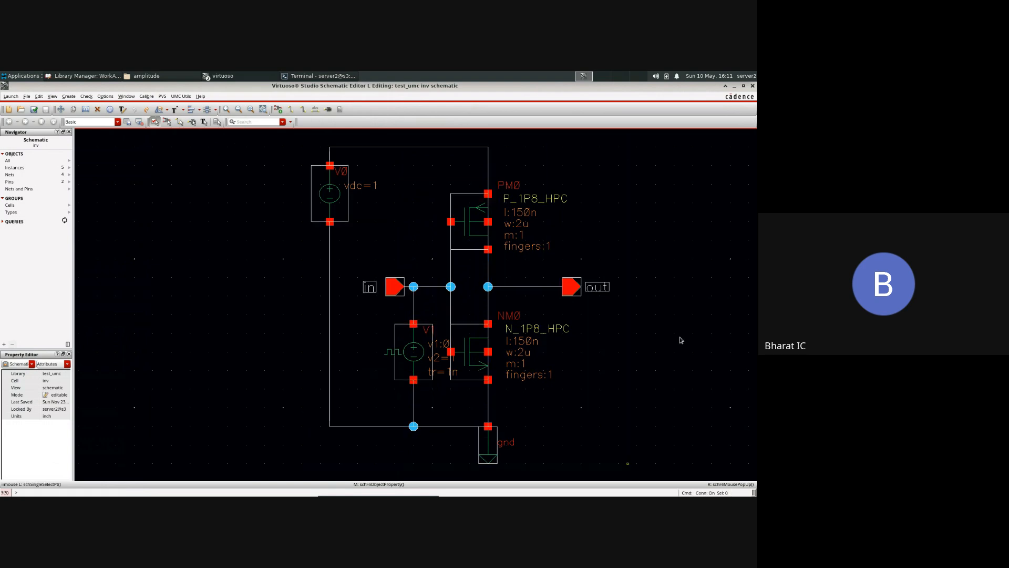
{"action": "left_click", "coordinate": [183, 225]}
{"action": "left_click", "coordinate": [33, 109]}
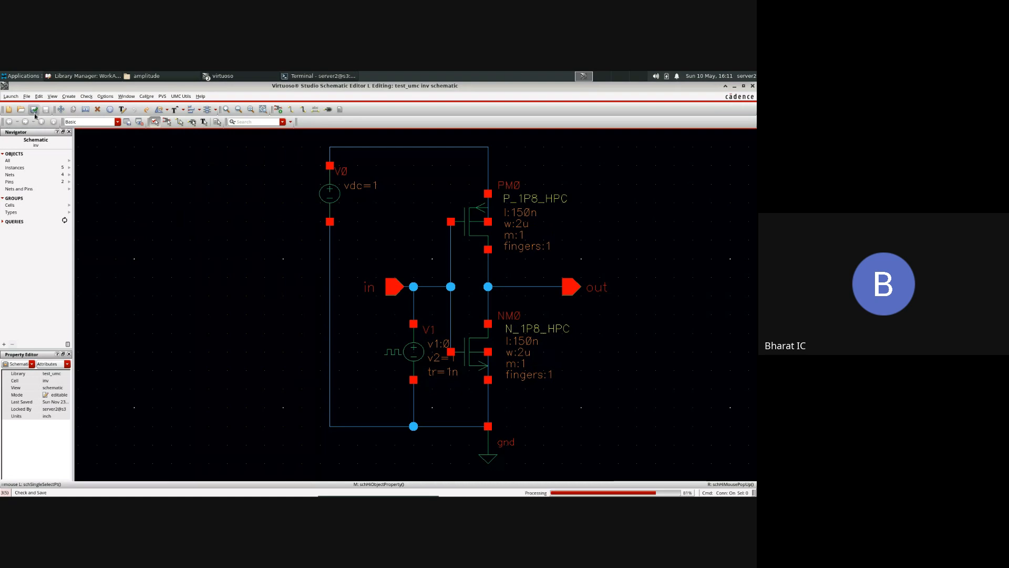
Step: Launch ADE Explorer with the existing maestro view of test_umc inv, opened for editing in a new tab
{"action": "left_click", "coordinate": [13, 96]}
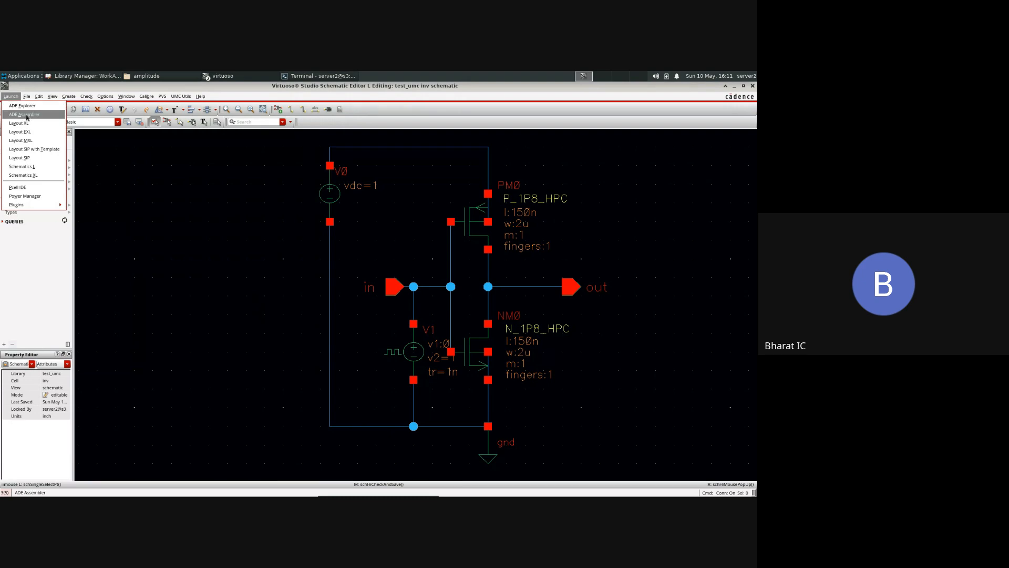
{"action": "left_click", "coordinate": [32, 108]}
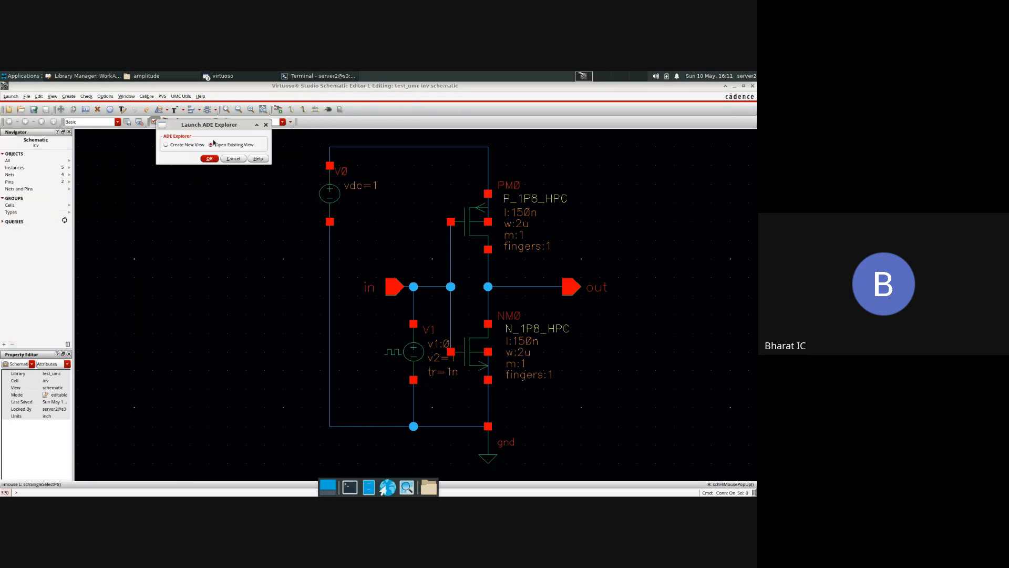
{"action": "left_click", "coordinate": [209, 159]}
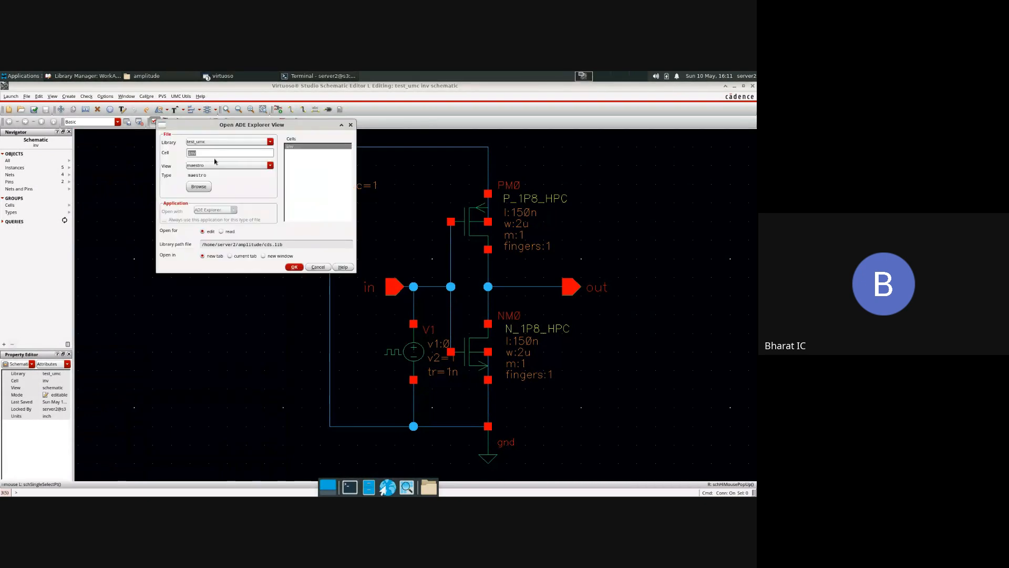
{"action": "left_click", "coordinate": [294, 267]}
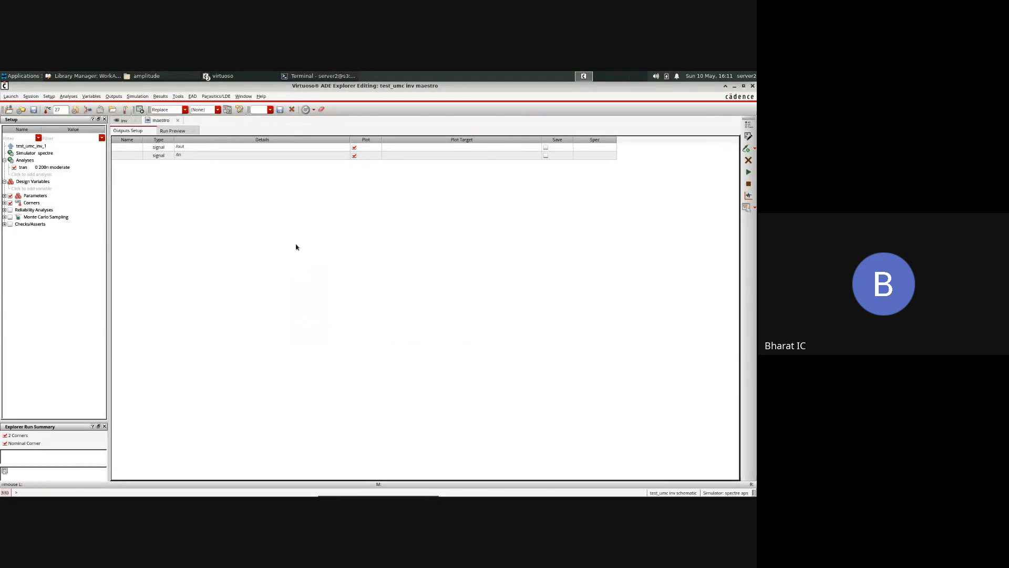
Step: Expand the corners list and review the temperatures and model files of the Nominal, ss and ff corners in an enlarged Corners Setup
{"action": "left_click", "coordinate": [4, 203]}
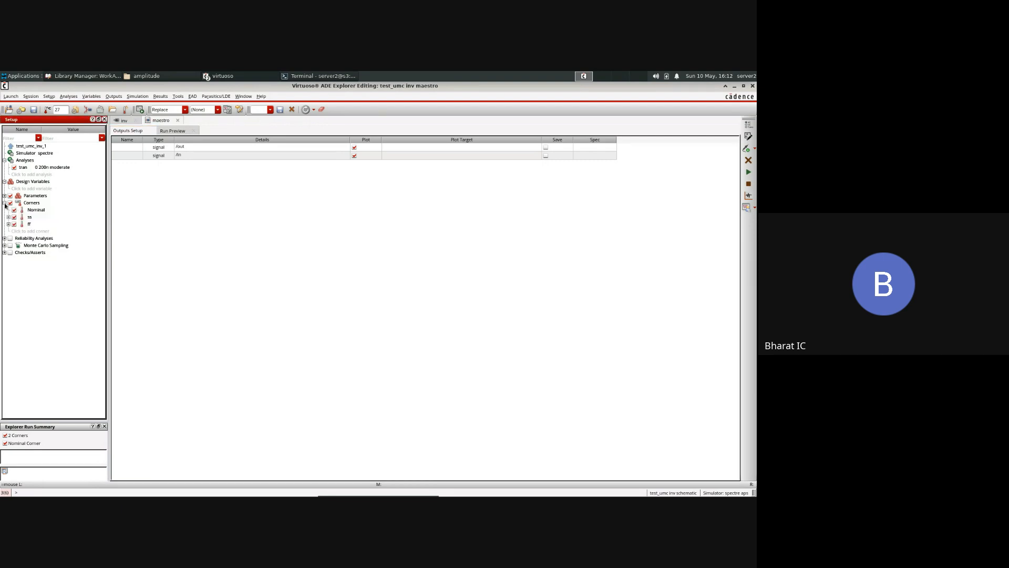
{"action": "left_click", "coordinate": [397, 257]}
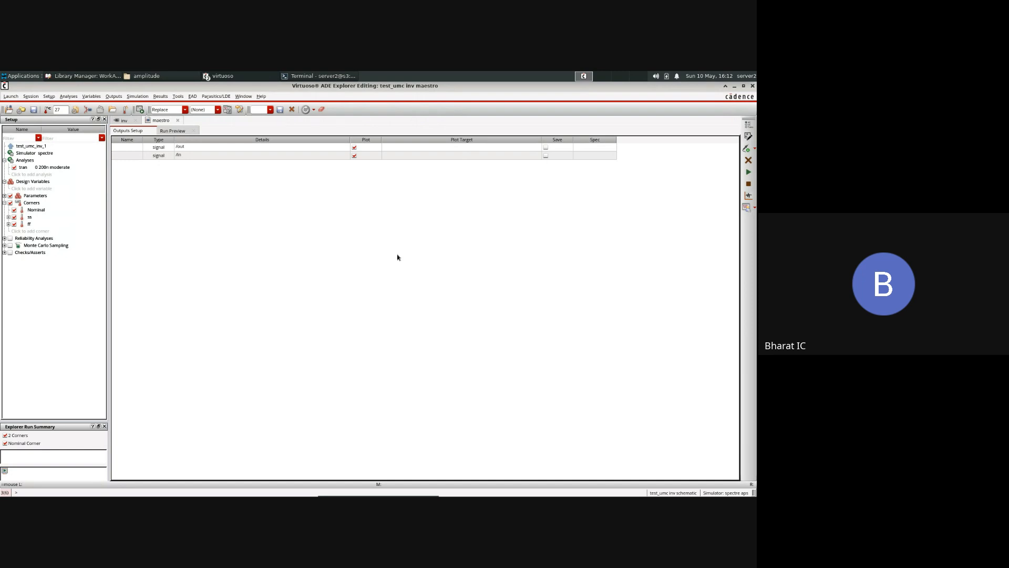
{"action": "left_click", "coordinate": [125, 109]}
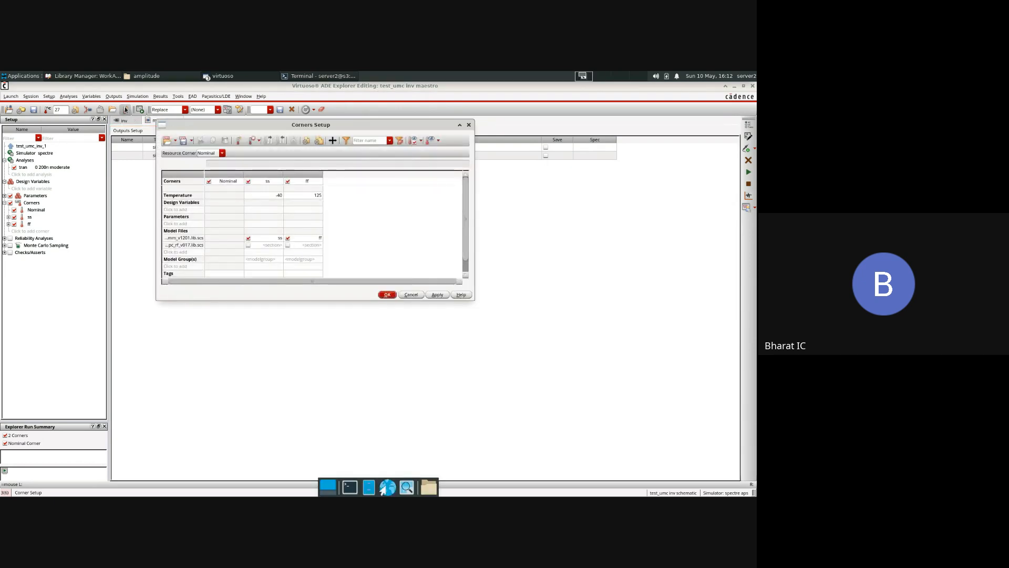
{"action": "left_click", "coordinate": [469, 125]}
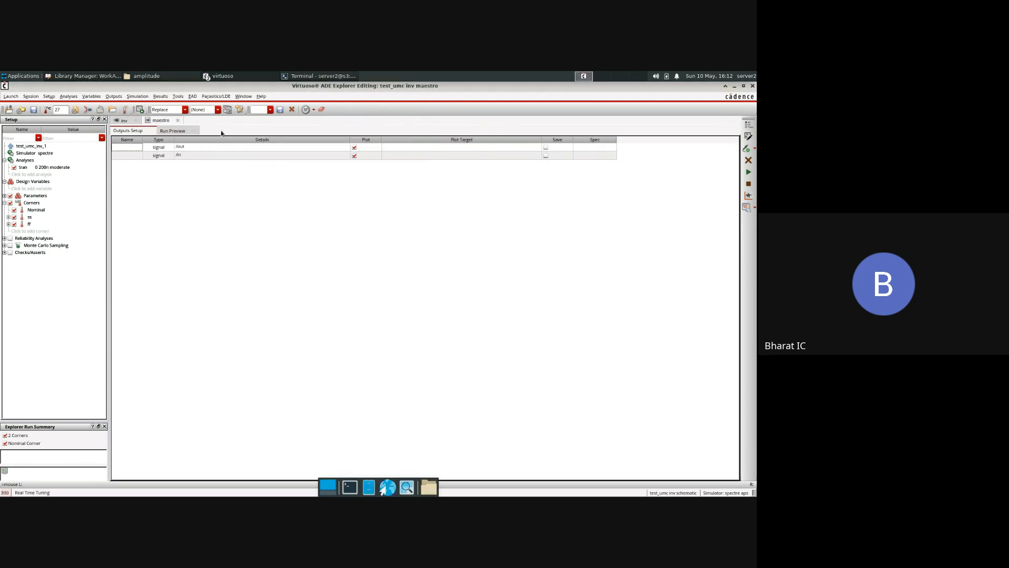
{"action": "left_click", "coordinate": [124, 111]}
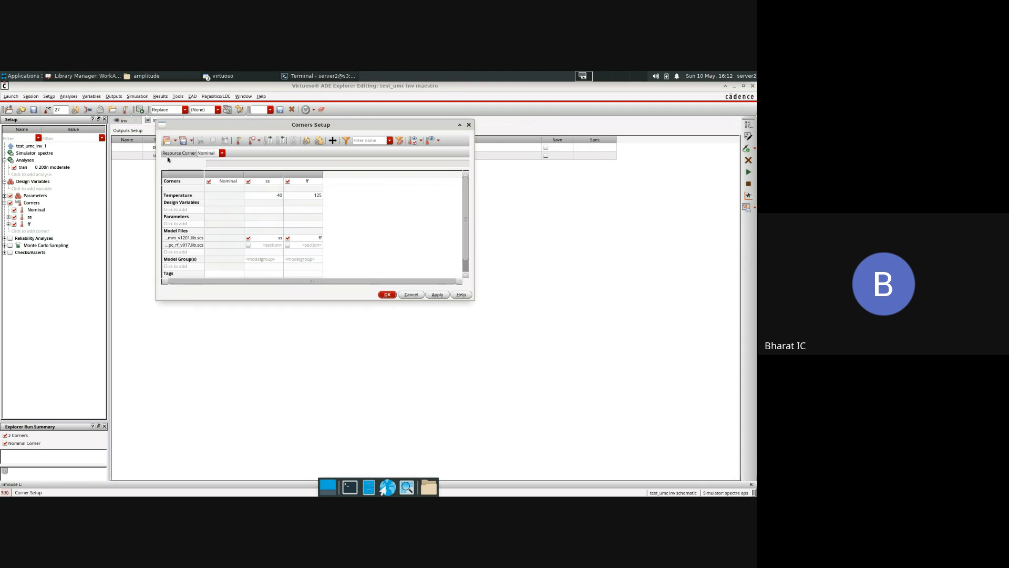
{"action": "left_click_drag", "start_coordinate": [474, 300], "coordinate": [618, 444]}
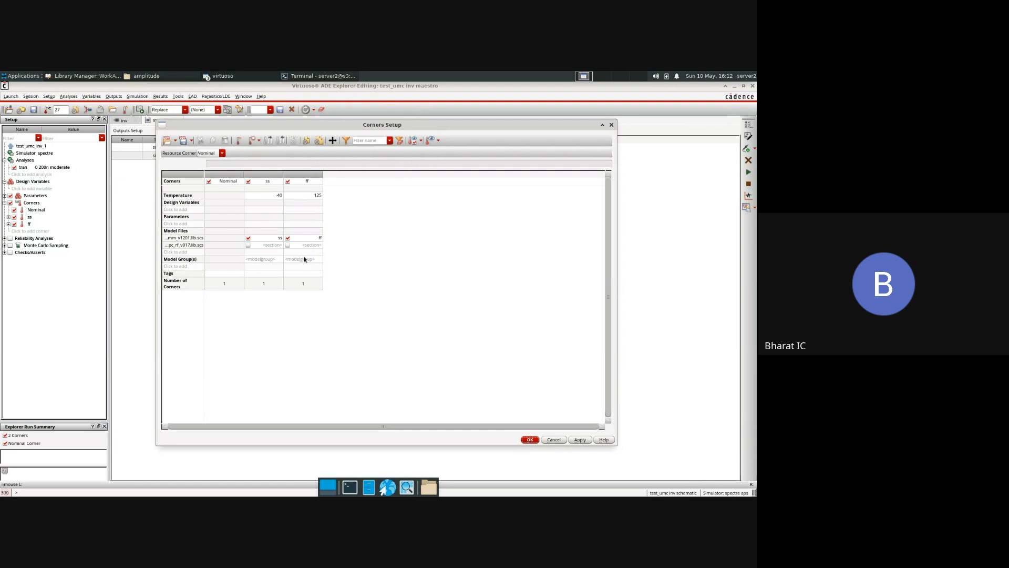
{"action": "left_click", "coordinate": [533, 439]}
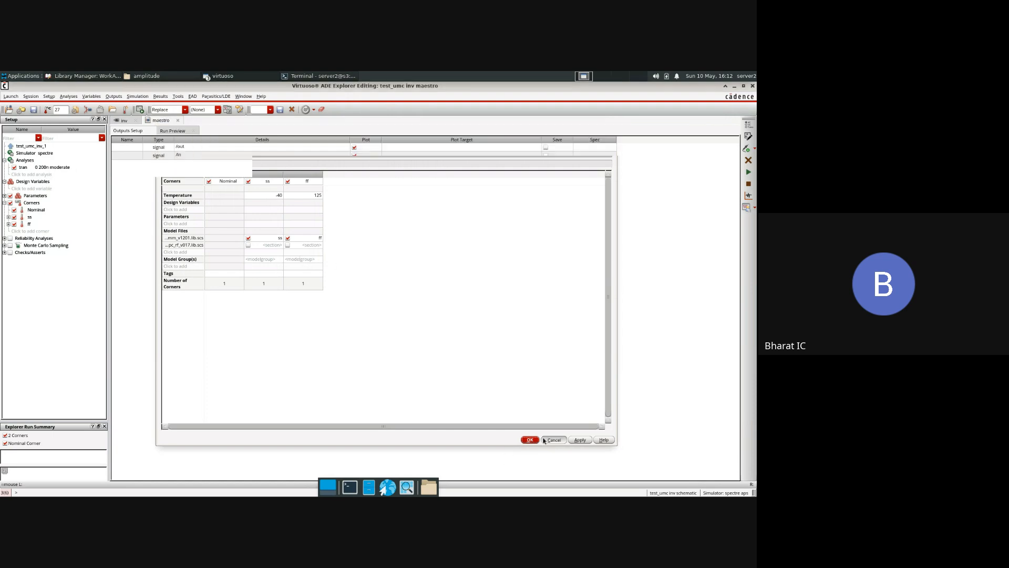
Step: Check the transient analysis settings and run the simulation across the Nominal, ss and ff corners
{"action": "left_click", "coordinate": [749, 125]}
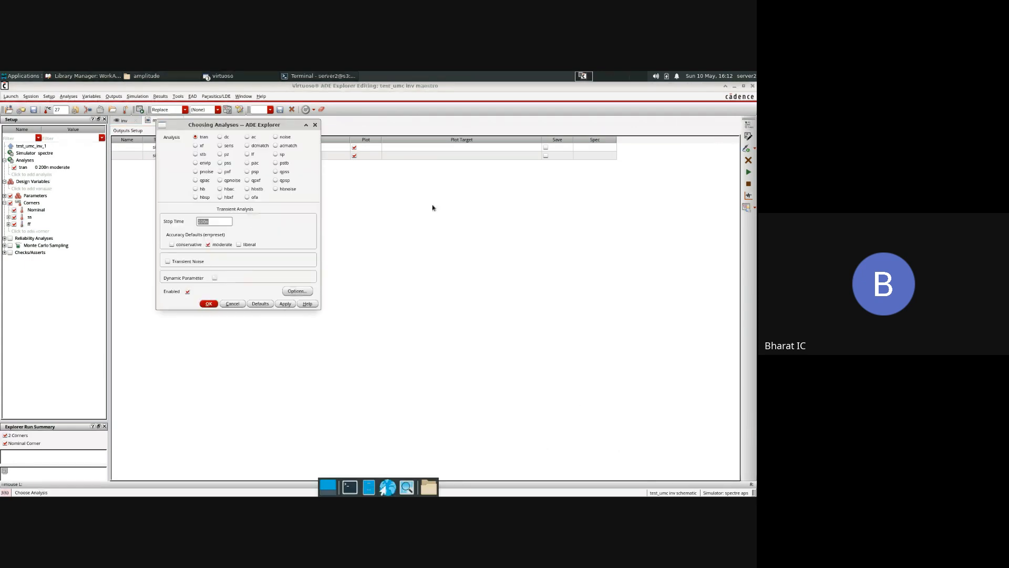
{"action": "left_click", "coordinate": [315, 125]}
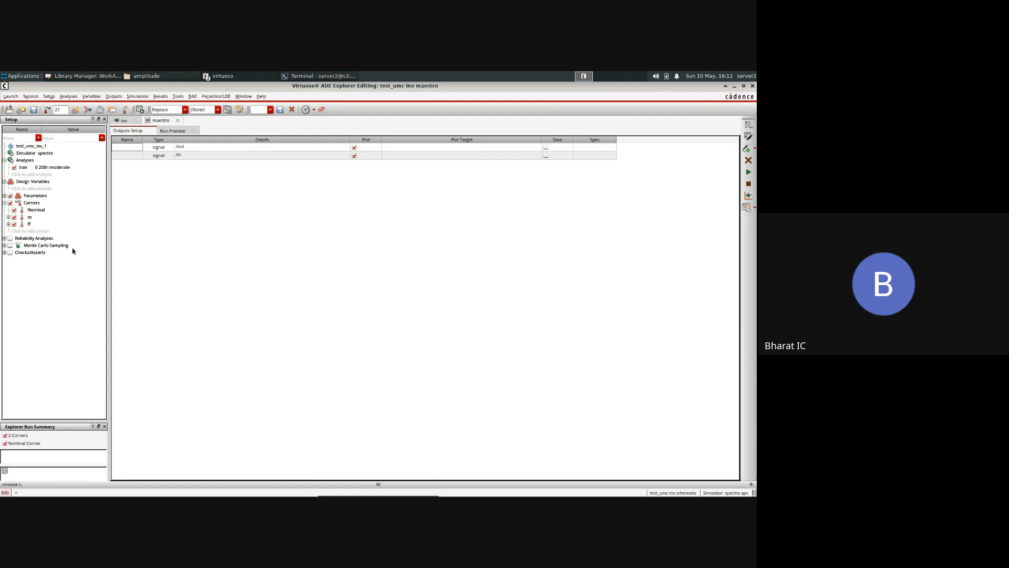
{"action": "left_click", "coordinate": [749, 174]}
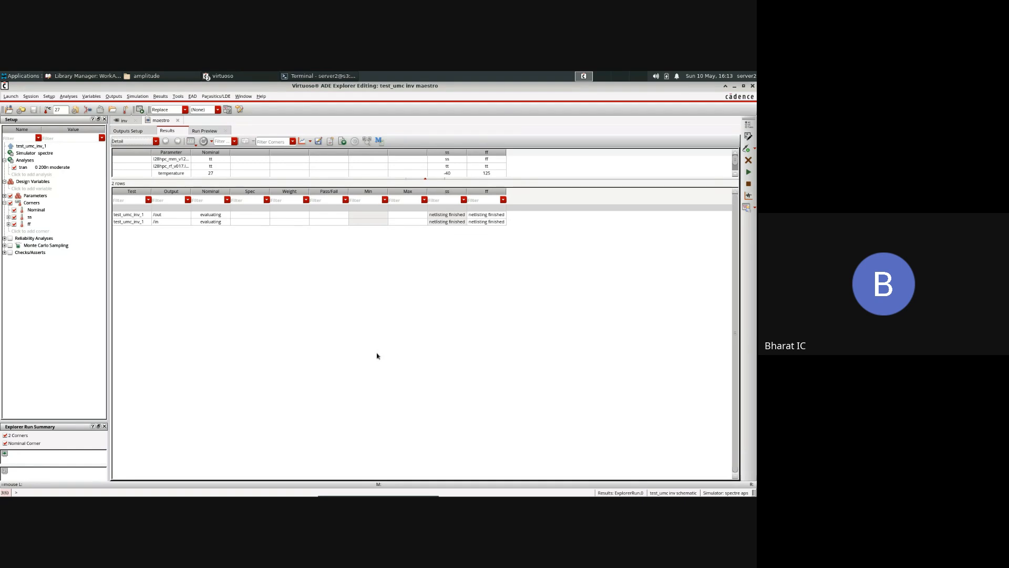
{"action": "left_click", "coordinate": [742, 87]}
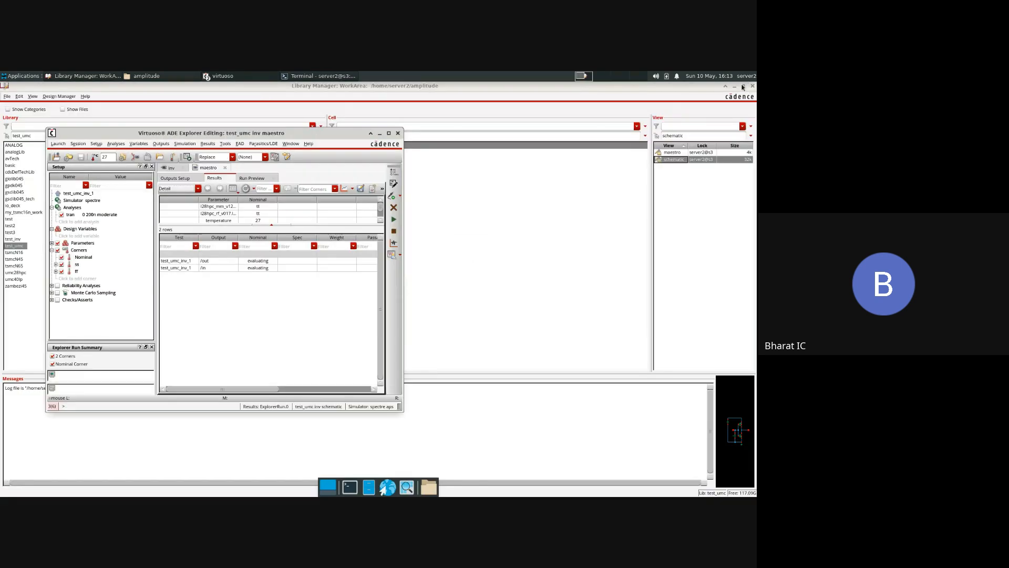
{"action": "left_click", "coordinate": [389, 132]}
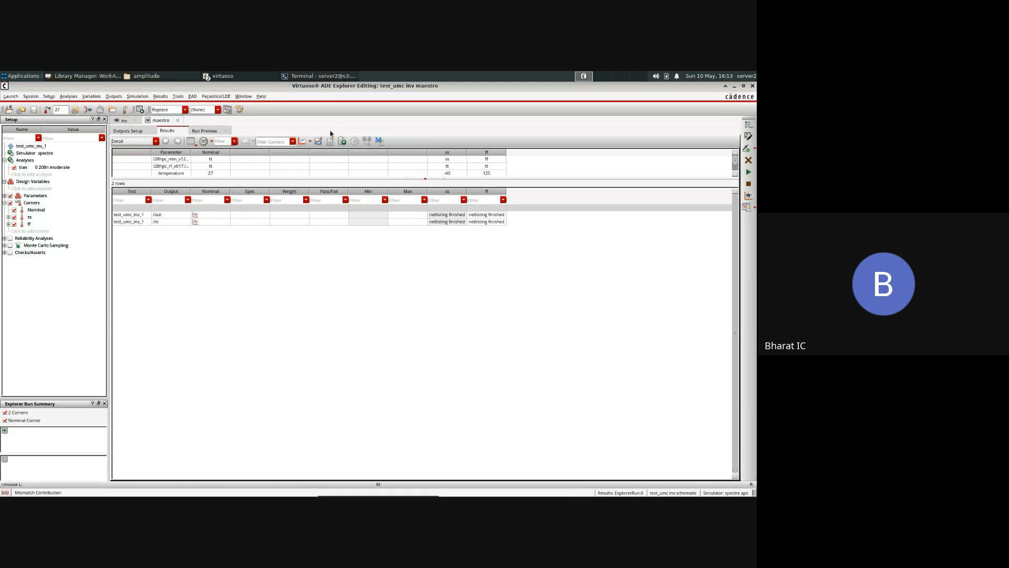
Step: Plot all simulated outputs of the three corners and split the traces into separate strips in a maximized waveform window
{"action": "left_click", "coordinate": [302, 142]}
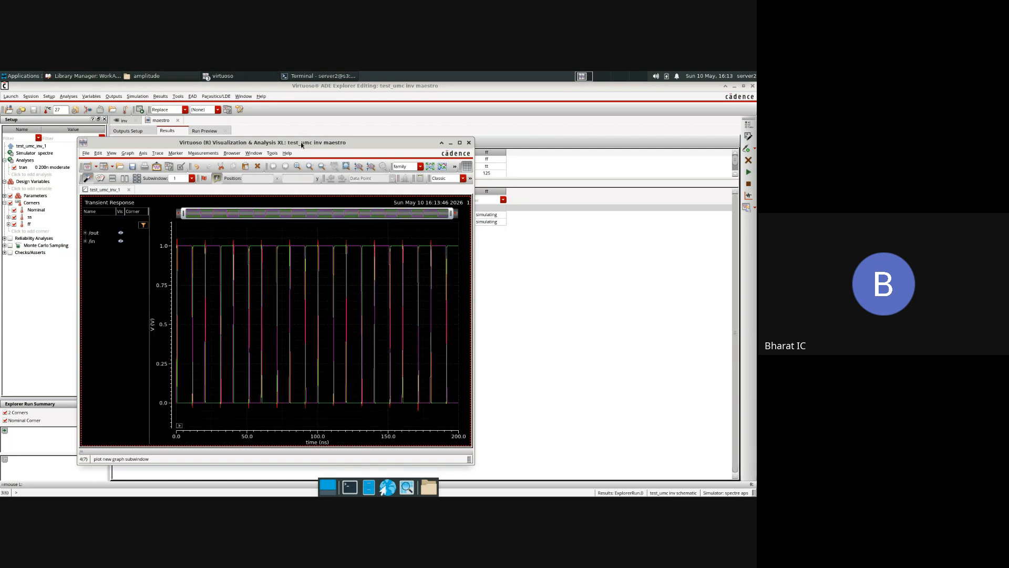
{"action": "left_click", "coordinate": [469, 144]}
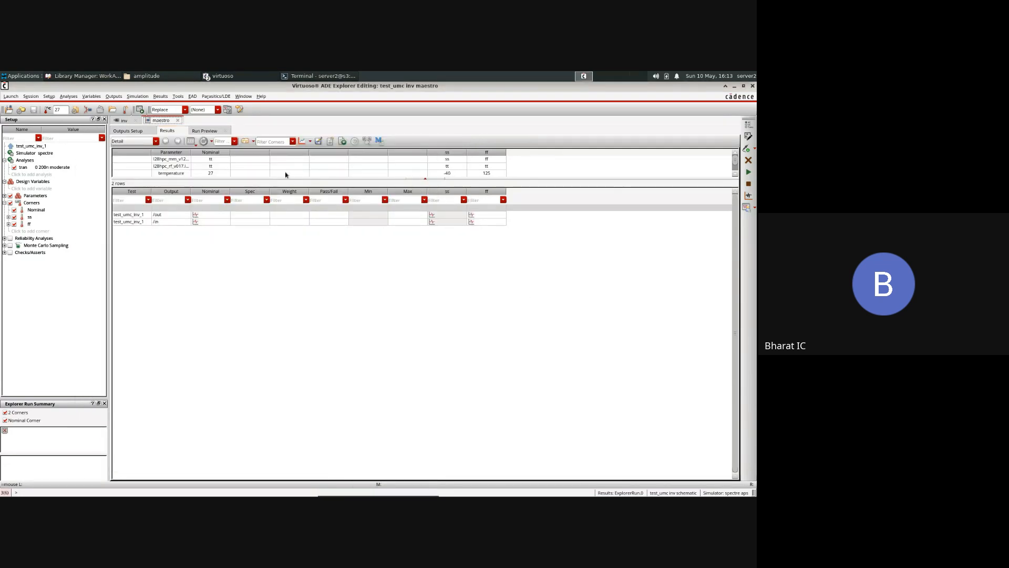
{"action": "left_click", "coordinate": [302, 141]}
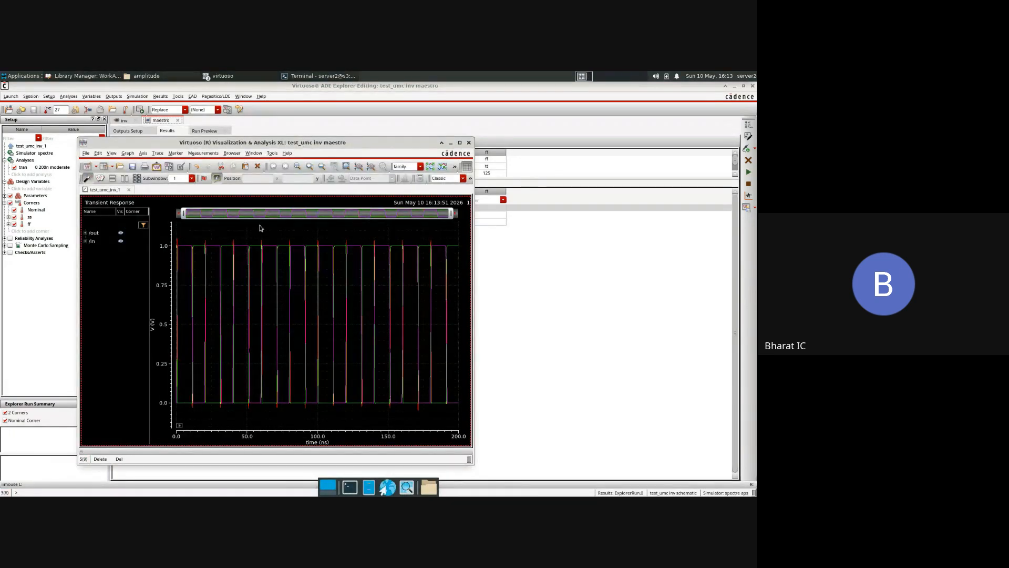
{"action": "right_click", "coordinate": [274, 233]}
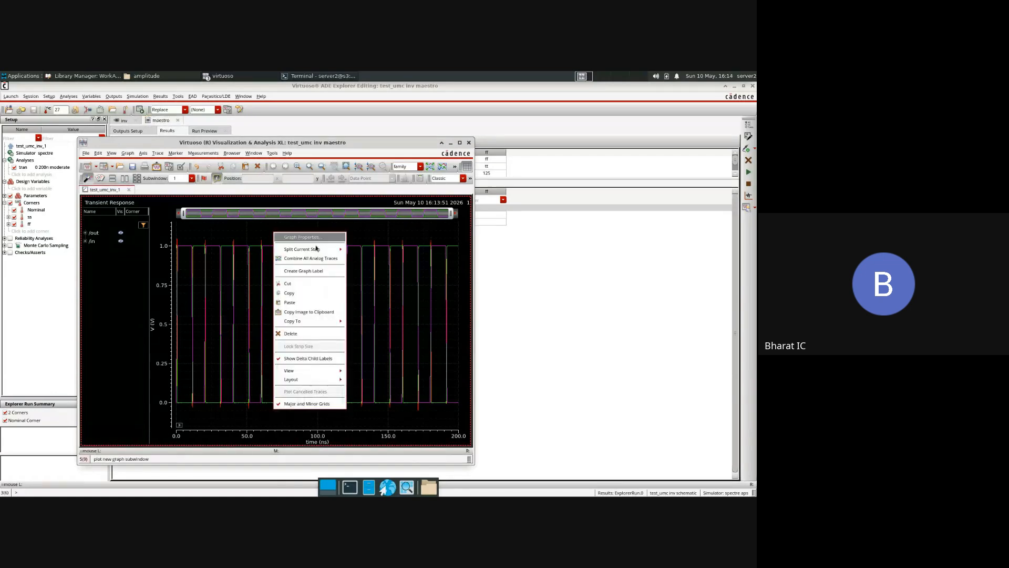
{"action": "left_click", "coordinate": [357, 249]}
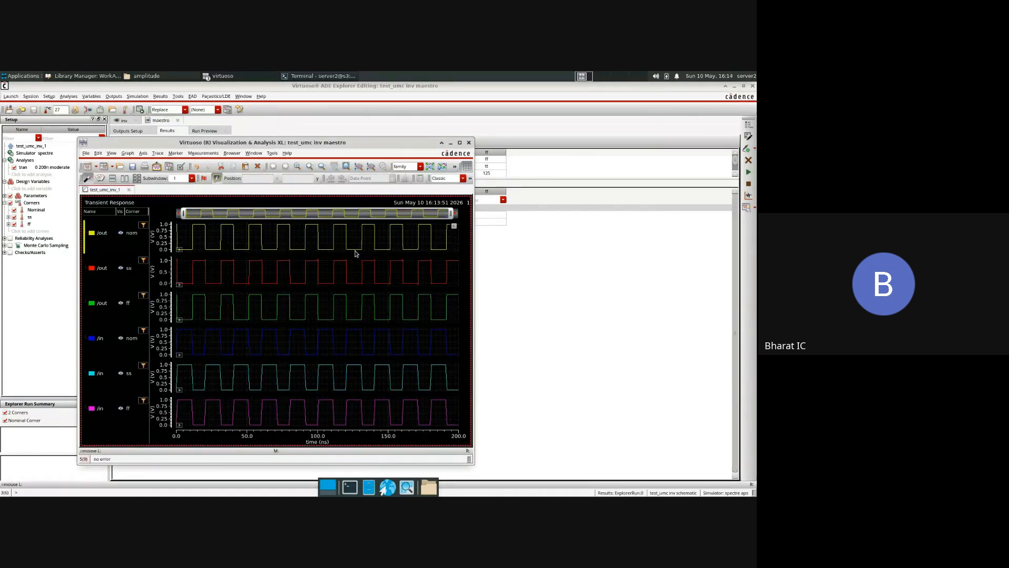
{"action": "left_click", "coordinate": [460, 142]}
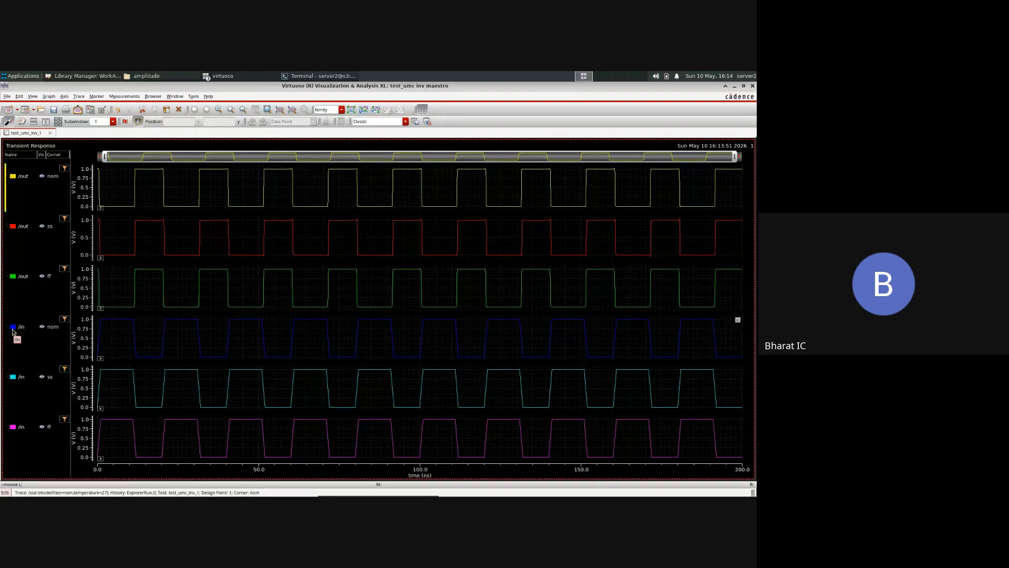
Step: Reorder the waveform strips so each /in trace sits directly above its /out trace for the nom, ss and ff corners
{"action": "left_click_drag", "start_coordinate": [12, 329], "coordinate": [20, 168]}
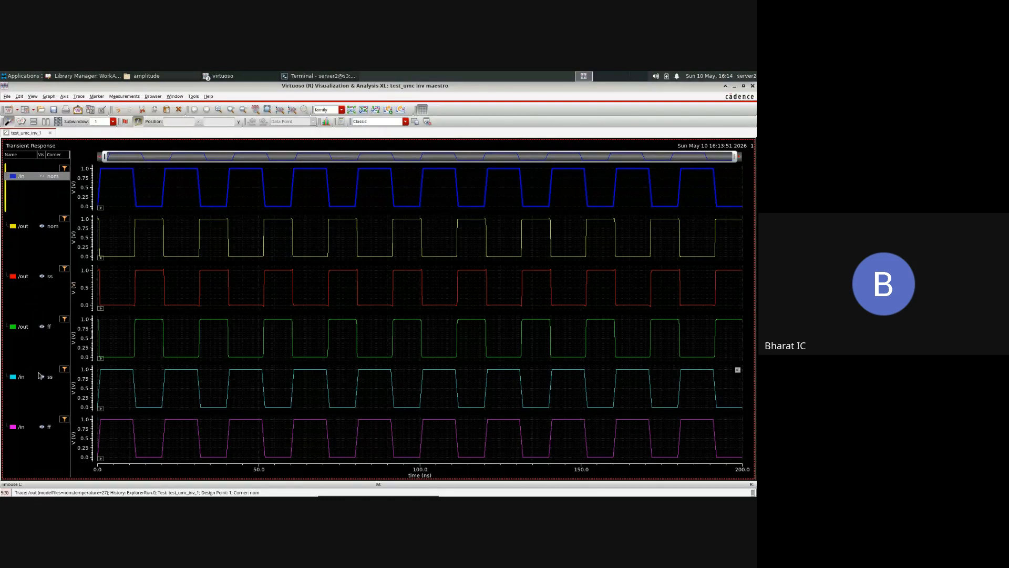
{"action": "left_click_drag", "start_coordinate": [20, 377], "coordinate": [26, 265]}
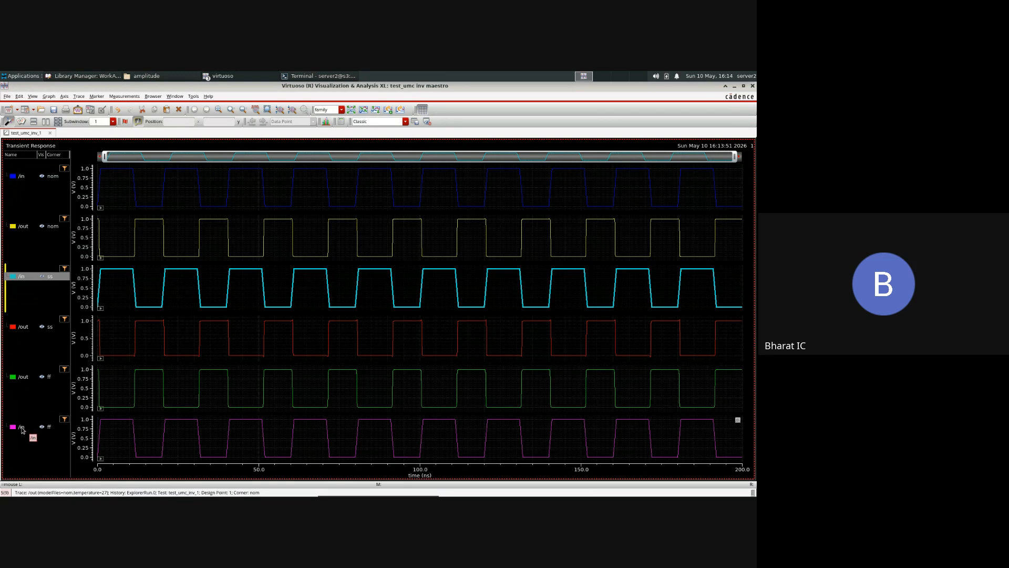
{"action": "mouse_move", "coordinate": [22, 429]}
{"action": "left_mouse_down"}
{"action": "mouse_move", "coordinate": [16, 363]}
{"action": "mouse_move", "coordinate": [16, 371]}
{"action": "left_mouse_up"}
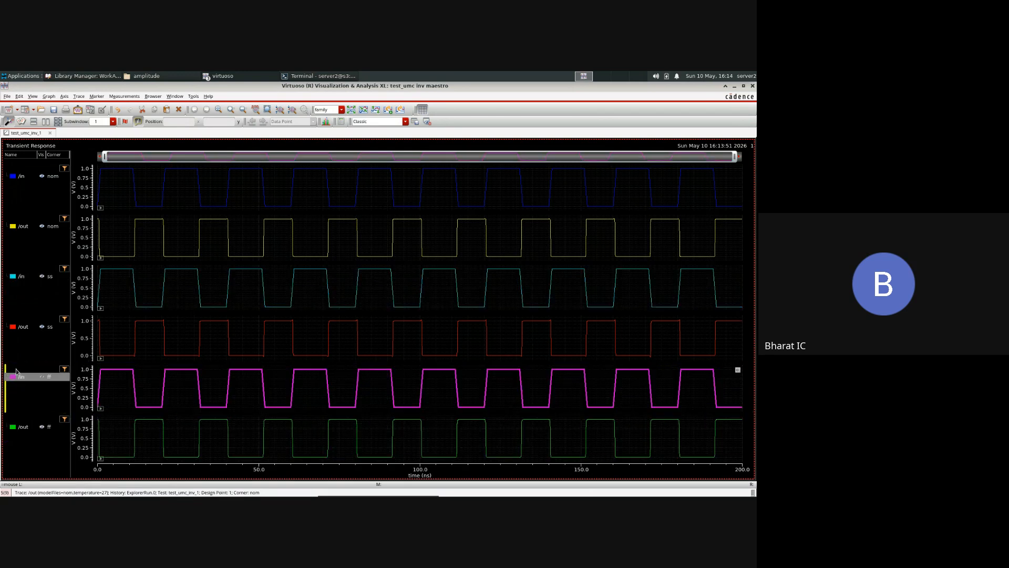
{"action": "left_click", "coordinate": [184, 295]}
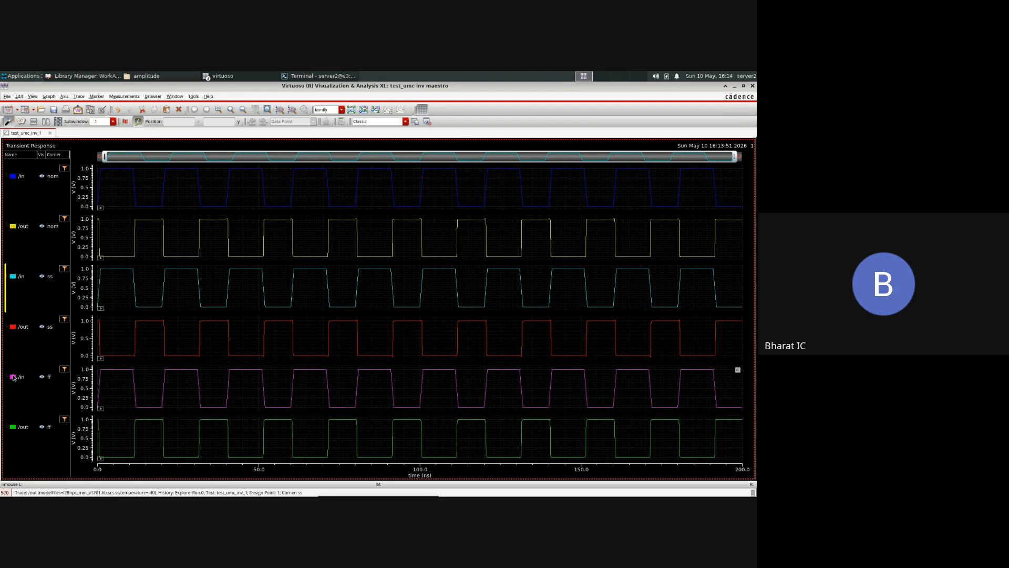
{"action": "mouse_move", "coordinate": [132, 391]}
{"action": "mouse_move", "coordinate": [138, 176]}
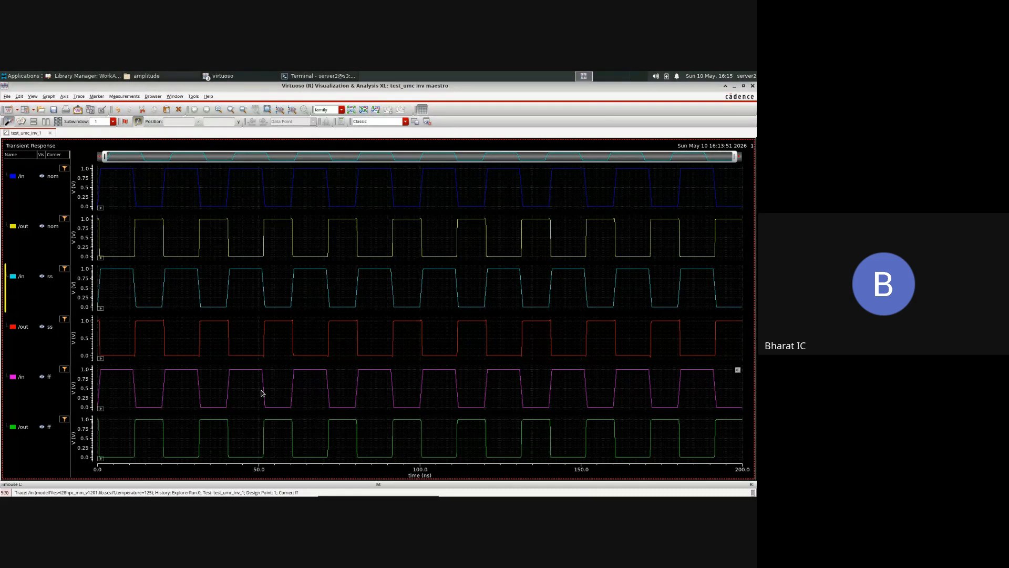
{"action": "mouse_move", "coordinate": [264, 393]}
Step: Switch to the Google Meet call in the browser and stop presenting the screen
{"action": "left_click", "coordinate": [424, 78]}
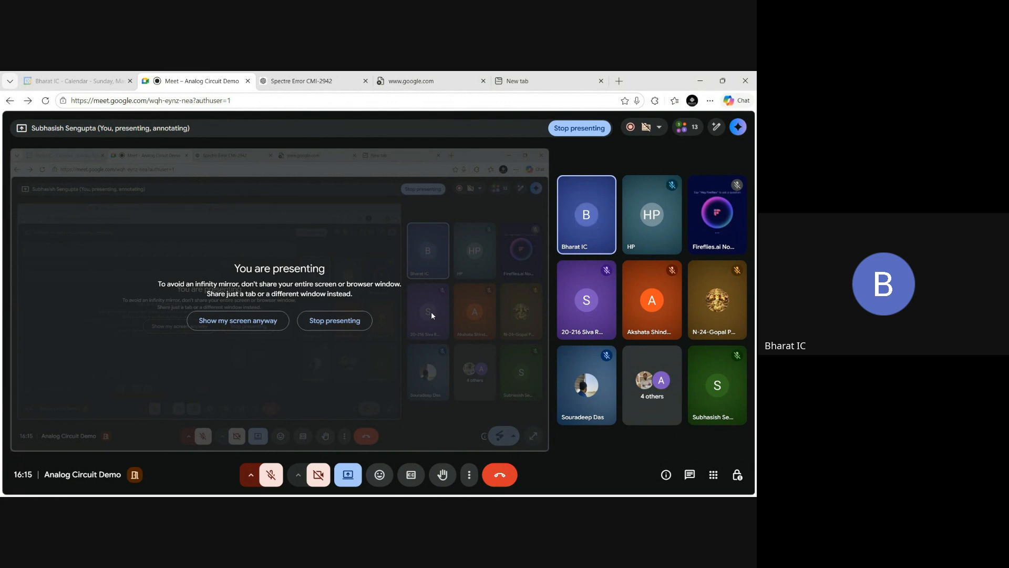
{"action": "left_click", "coordinate": [579, 128]}
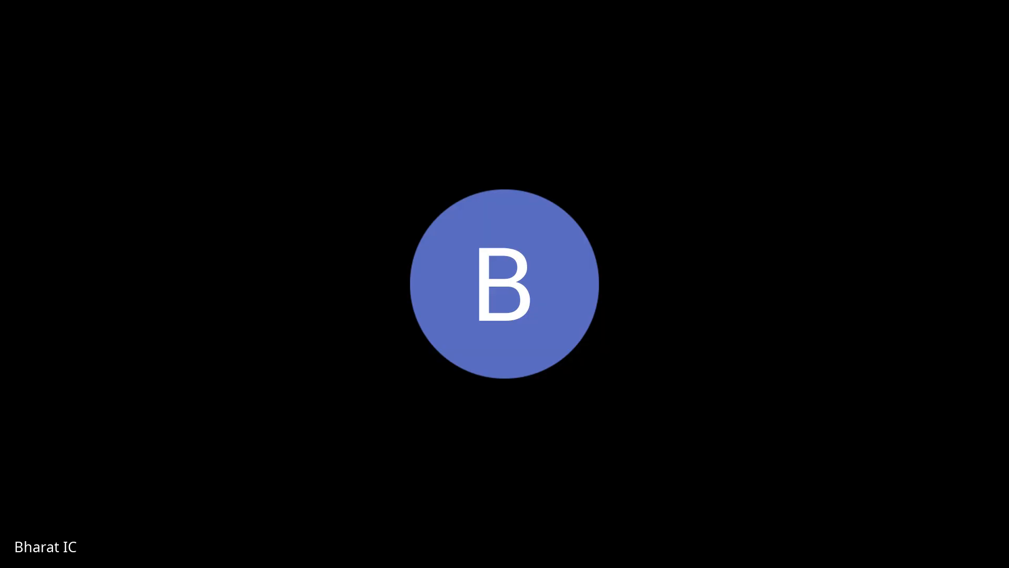
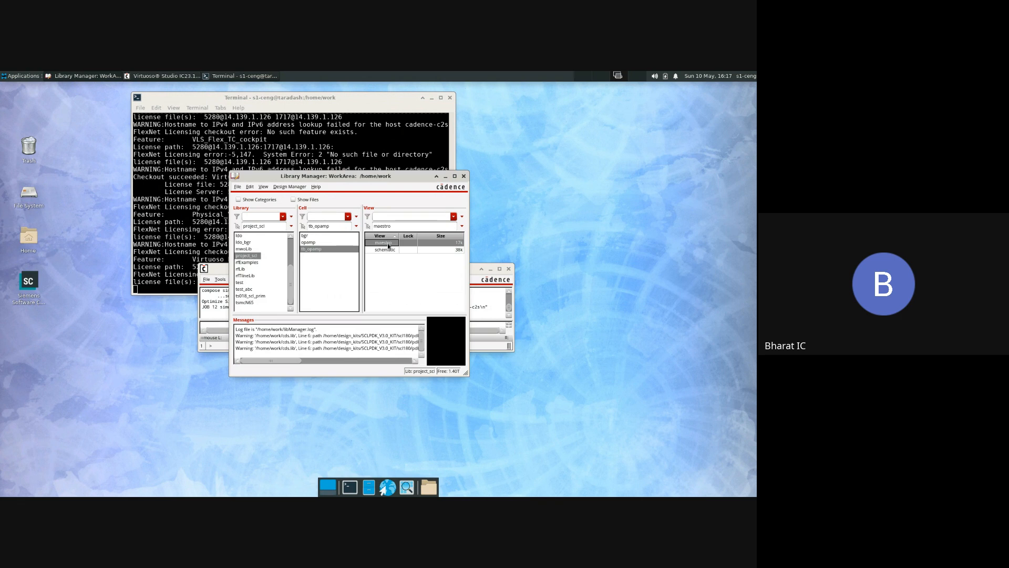
Step: Open the schematic view of the tb_opamp cell in the project_scl library as read-only
{"action": "right_click", "coordinate": [388, 245]}
{"action": "left_click", "coordinate": [380, 252]}
{"action": "right_click", "coordinate": [380, 252]}
{"action": "left_click", "coordinate": [413, 261]}
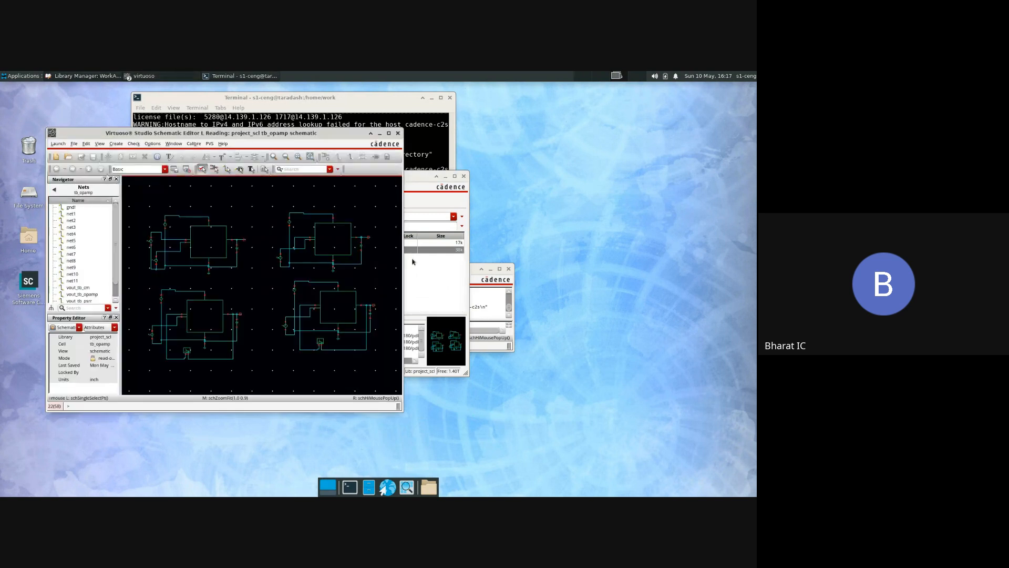
Step: Open the opamp cell's schematic from project_scl as read-only and maximize its window
{"action": "left_click", "coordinate": [435, 235]}
{"action": "left_click", "coordinate": [310, 243]}
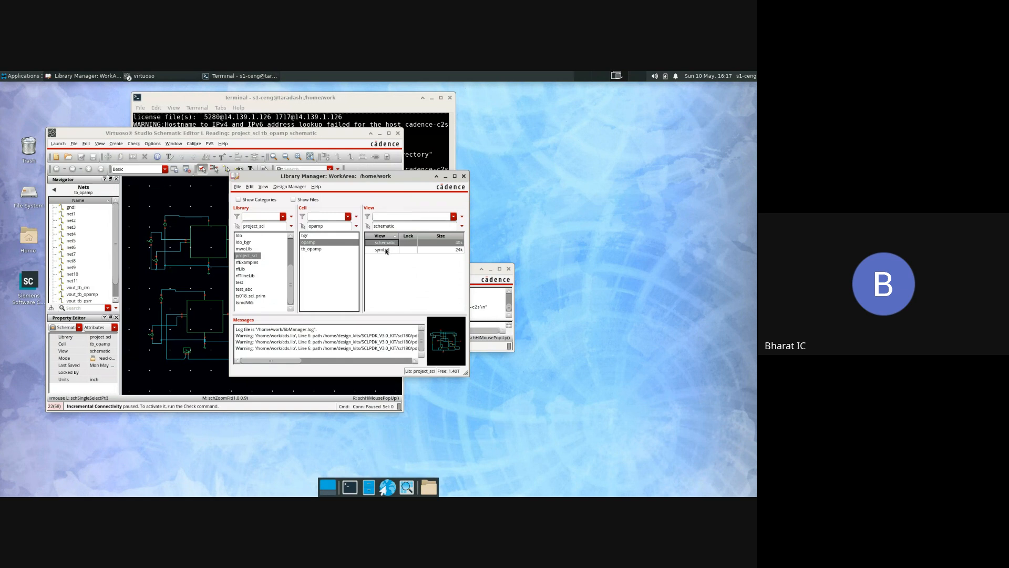
{"action": "right_click", "coordinate": [389, 242]}
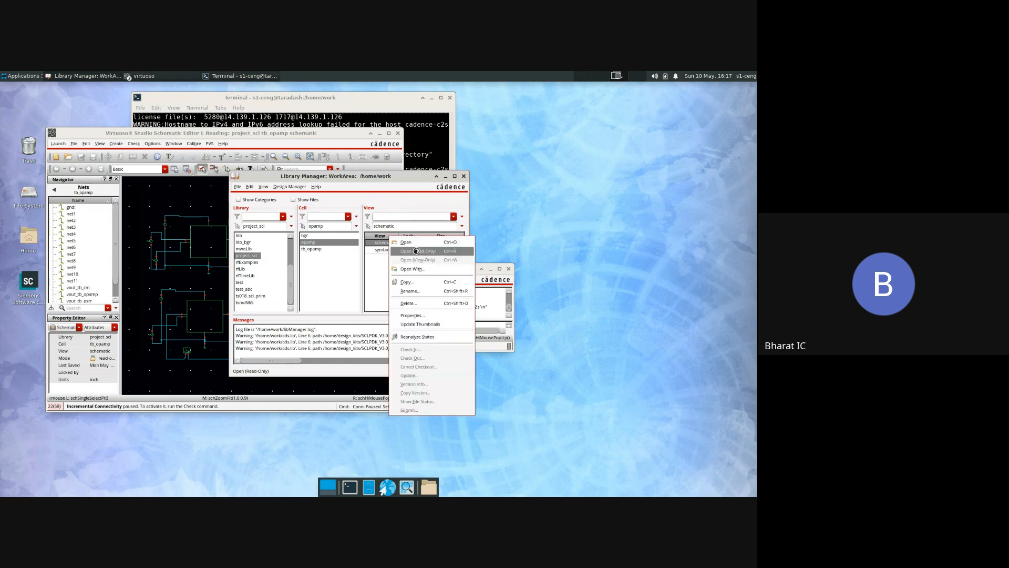
{"action": "left_click", "coordinate": [417, 251]}
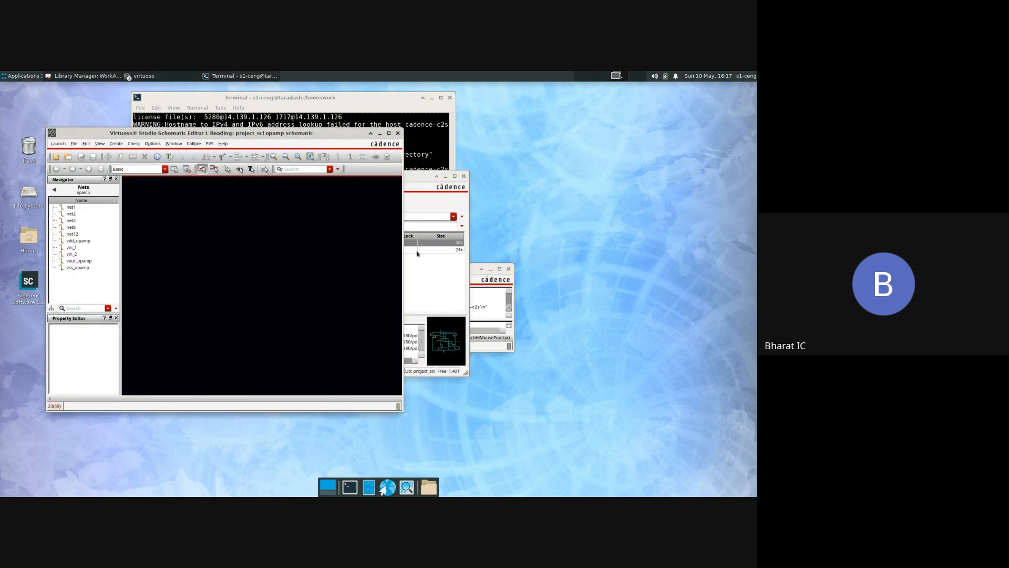
{"action": "left_click", "coordinate": [388, 133]}
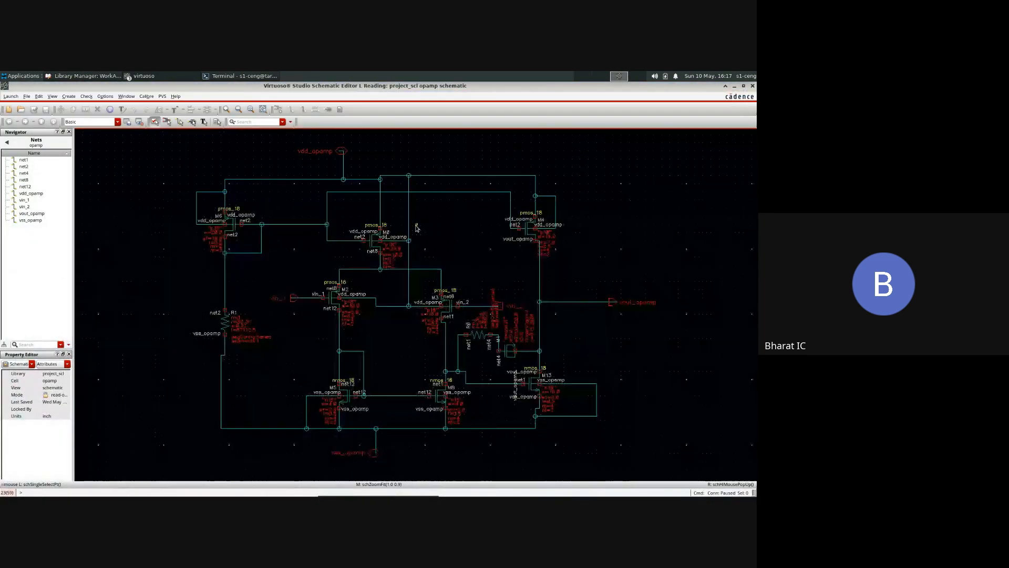
Step: Box-select the whole opamp circuit to highlight it, clear the selection and close the schematic
{"action": "left_click", "coordinate": [171, 138]}
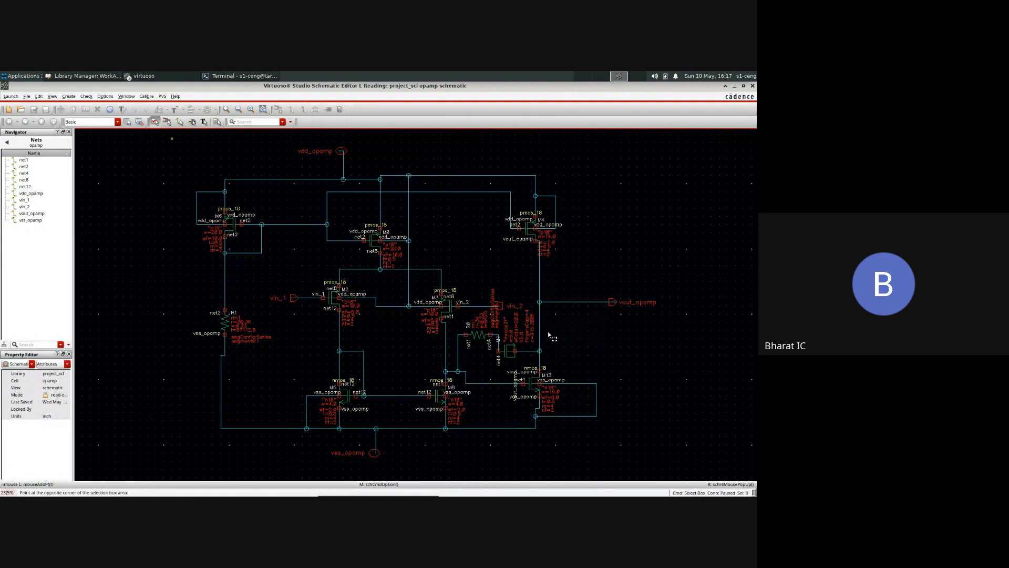
{"action": "left_click", "coordinate": [713, 467]}
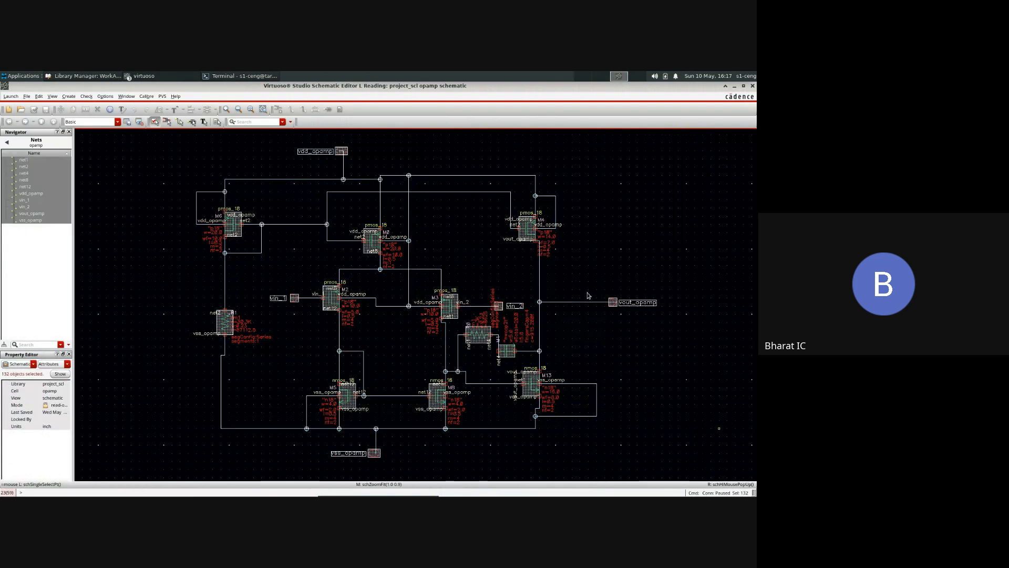
{"action": "left_click", "coordinate": [638, 251]}
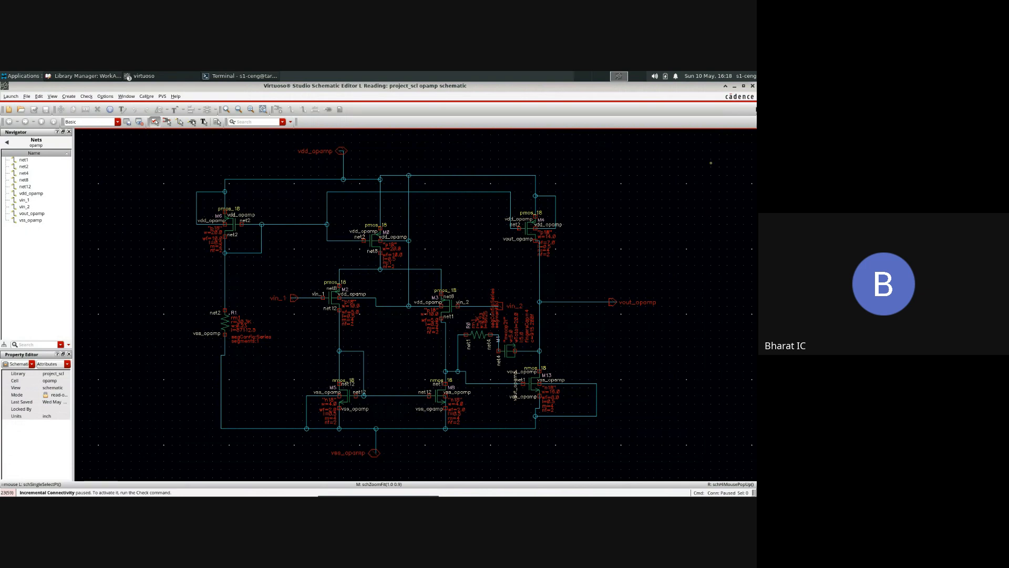
{"action": "left_click", "coordinate": [752, 86]}
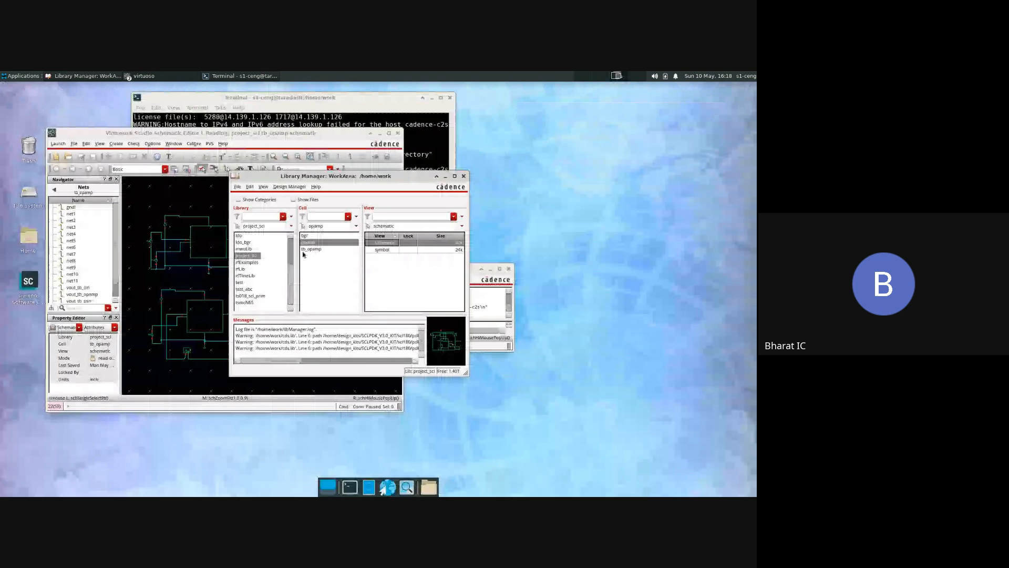
{"action": "double_click", "coordinate": [305, 249]}
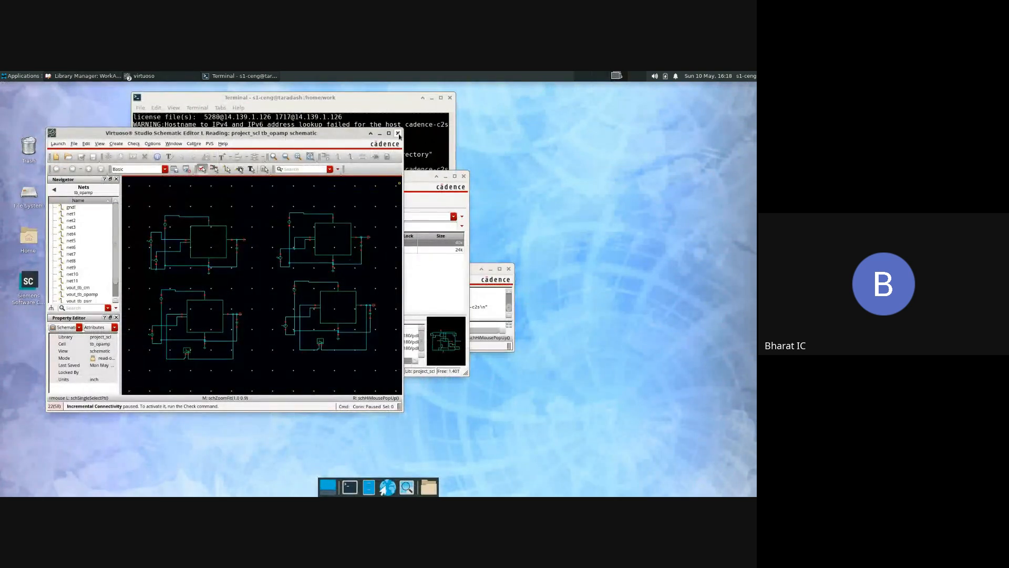
Step: Open the tb_opamp maestro view from project_scl for editing in ADE Explorer
{"action": "left_click", "coordinate": [444, 283]}
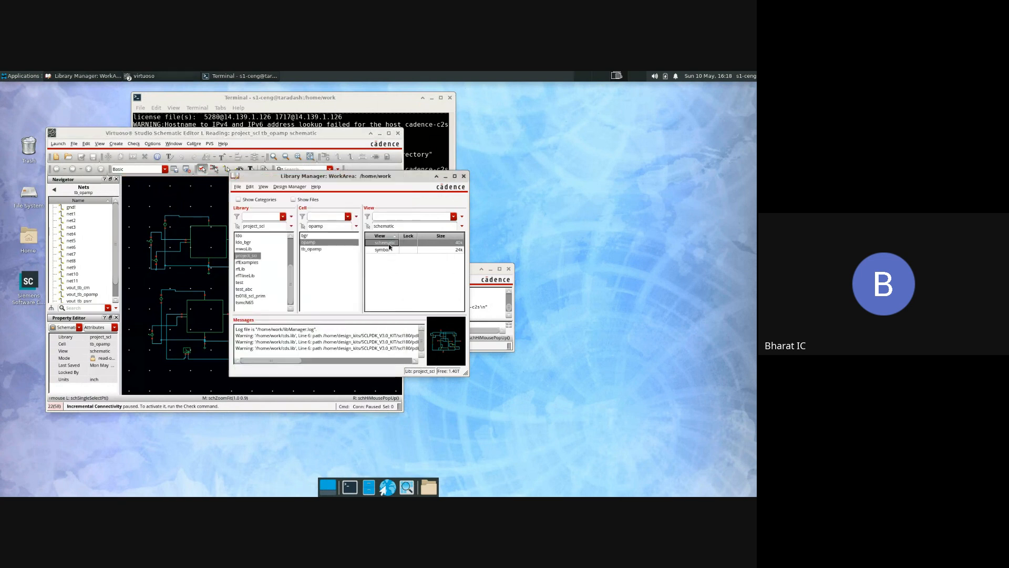
{"action": "left_click", "coordinate": [314, 250]}
{"action": "left_click", "coordinate": [382, 242]}
{"action": "right_click", "coordinate": [388, 241]}
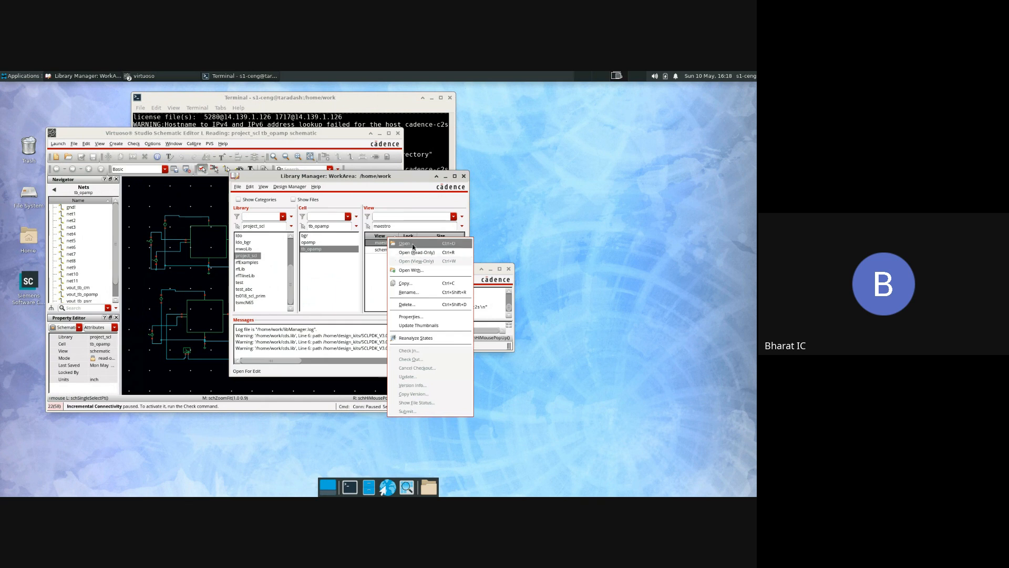
{"action": "left_click", "coordinate": [412, 243]}
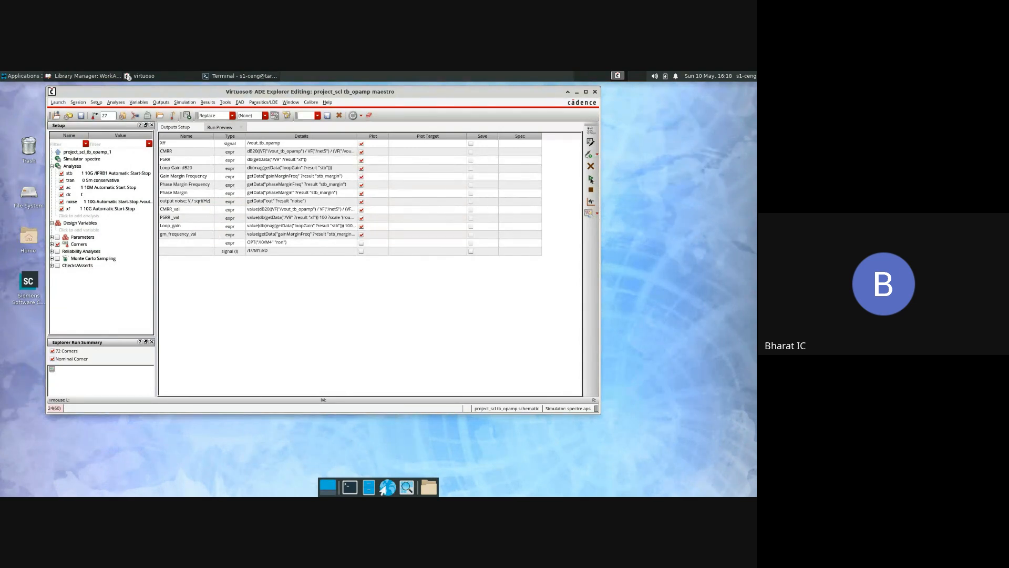
Step: Check the model files and their sections in the Model Library Setup, leaving it without changes
{"action": "left_click", "coordinate": [96, 102]}
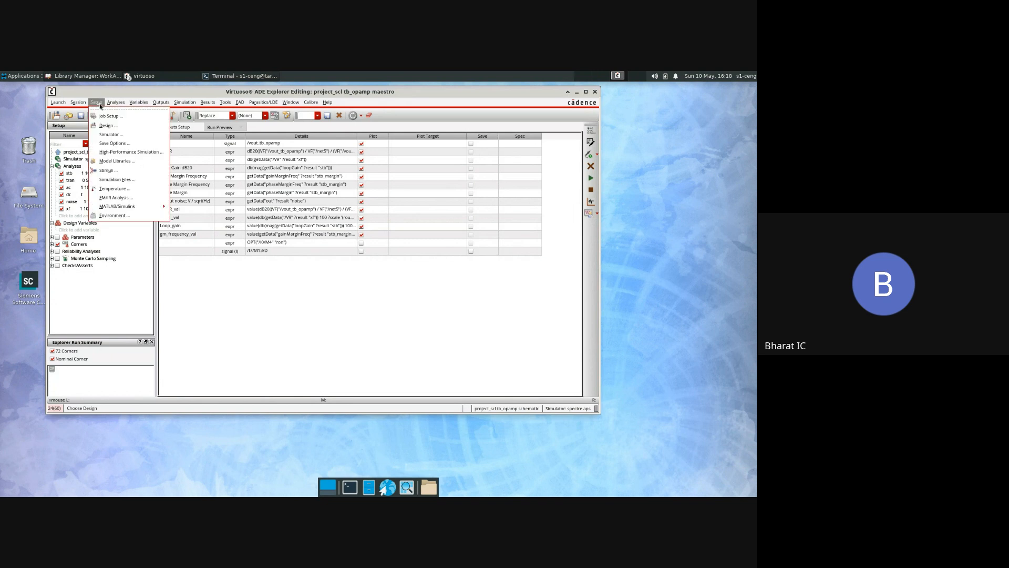
{"action": "left_click", "coordinate": [110, 163]}
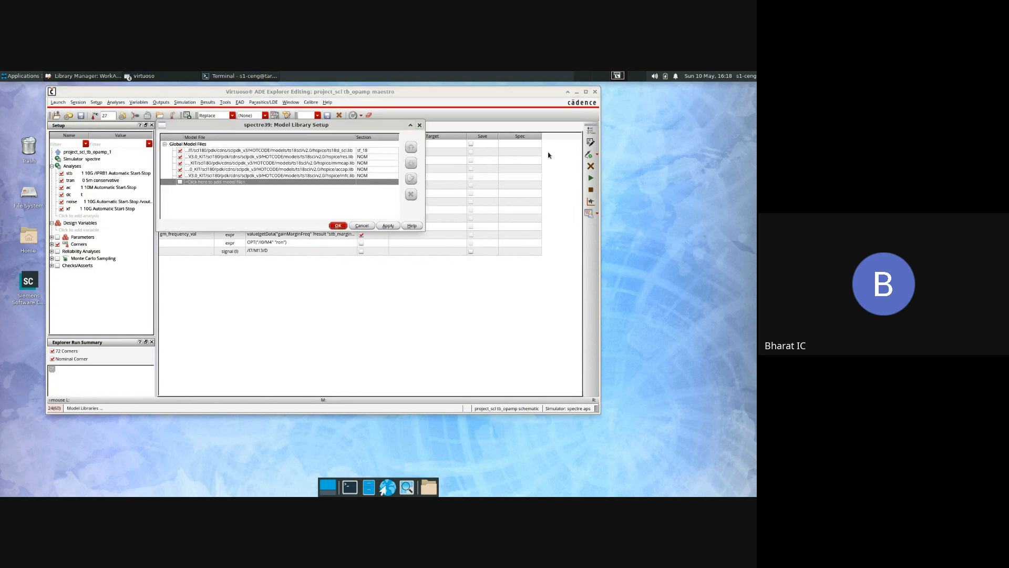
{"action": "left_click", "coordinate": [419, 125]}
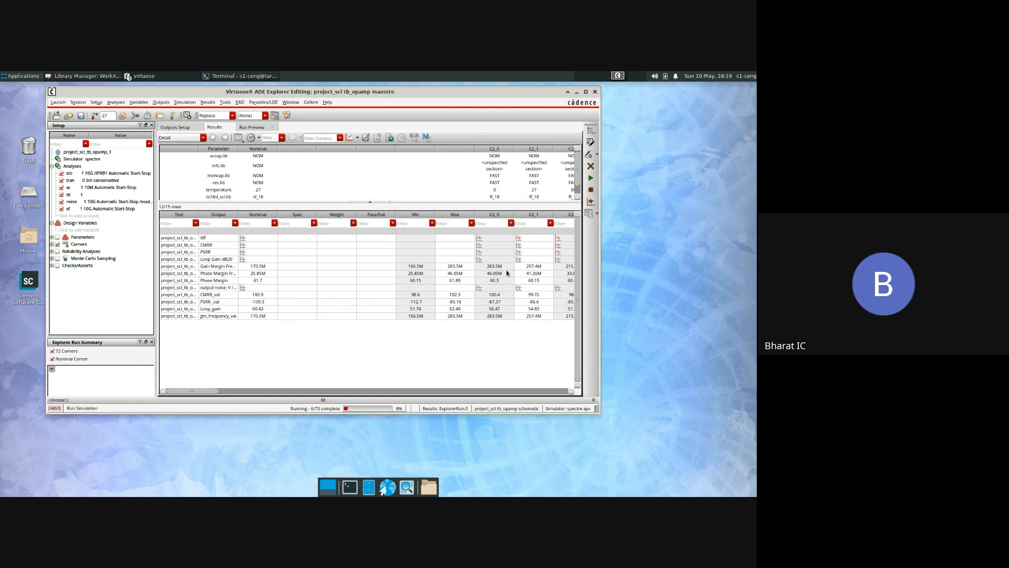
Step: Plot all outputs of the running corner simulation and review every graph, from CMRR to DC Response, in a maximized waveform window
{"action": "left_click", "coordinate": [349, 142]}
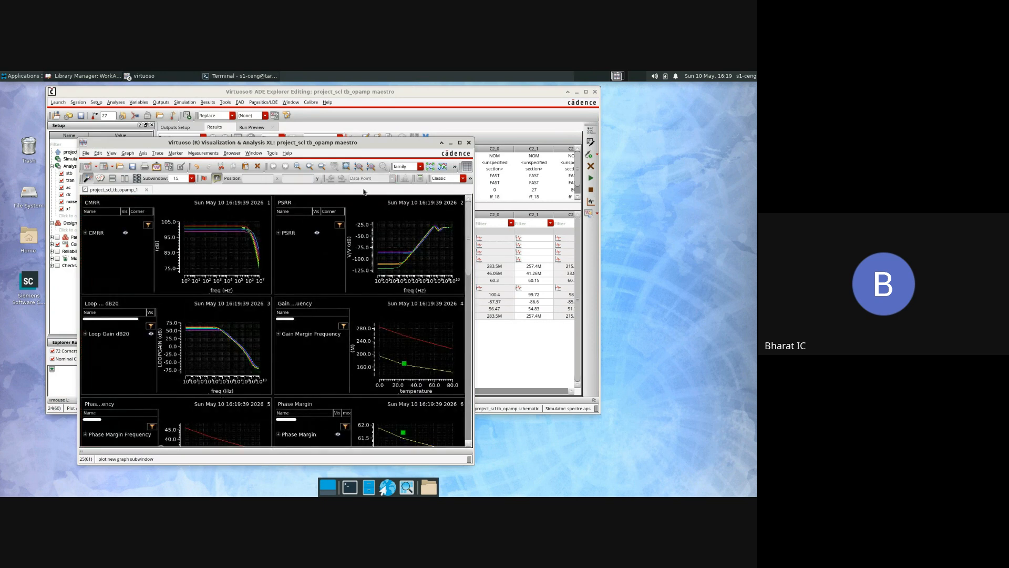
{"action": "left_click", "coordinate": [459, 143]}
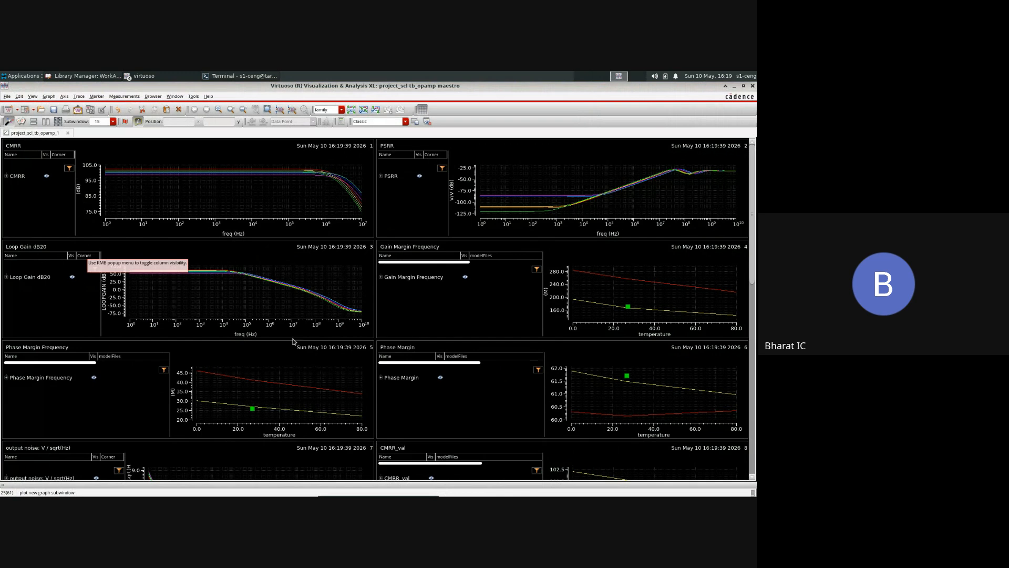
{"action": "scroll", "coordinate": [415, 363], "scroll_direction": "down", "scroll_amount": 4}
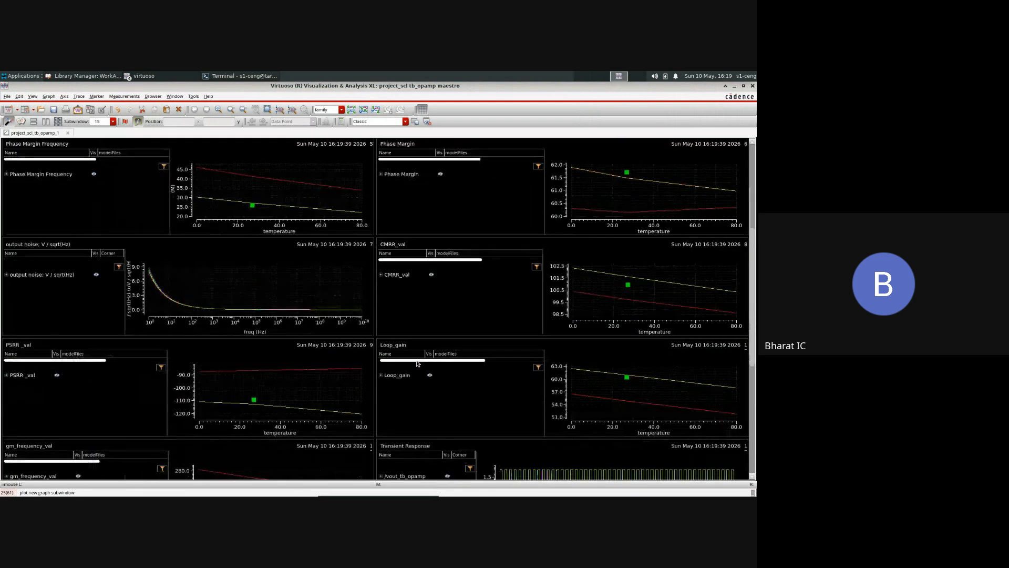
{"action": "scroll", "coordinate": [519, 332], "scroll_direction": "down", "scroll_amount": 3}
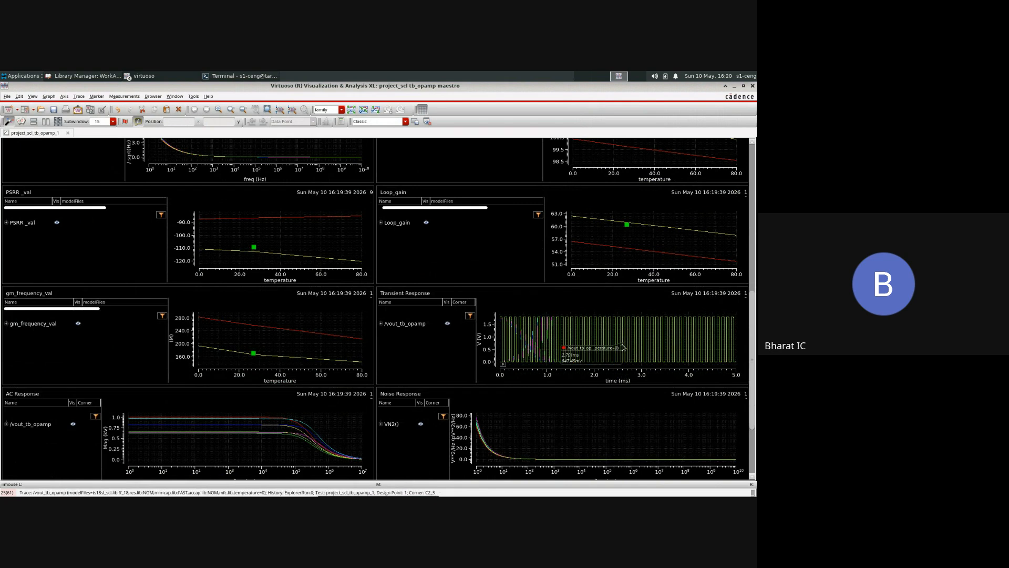
{"action": "scroll", "coordinate": [473, 428], "scroll_direction": "down", "scroll_amount": 2}
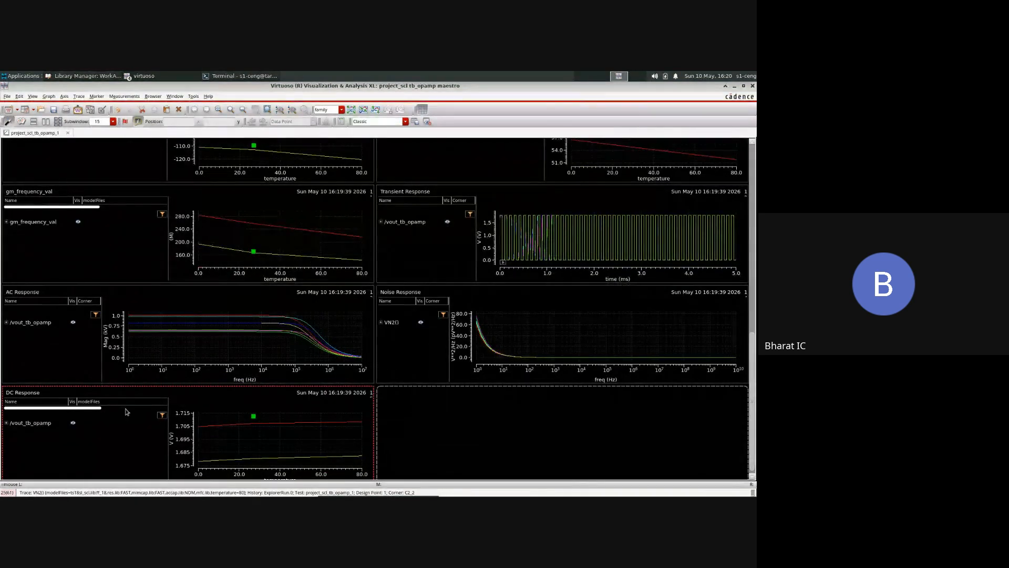
{"action": "scroll", "coordinate": [127, 411], "scroll_direction": "down", "scroll_amount": 1}
{"action": "scroll", "coordinate": [126, 411], "scroll_direction": "up", "scroll_amount": 5}
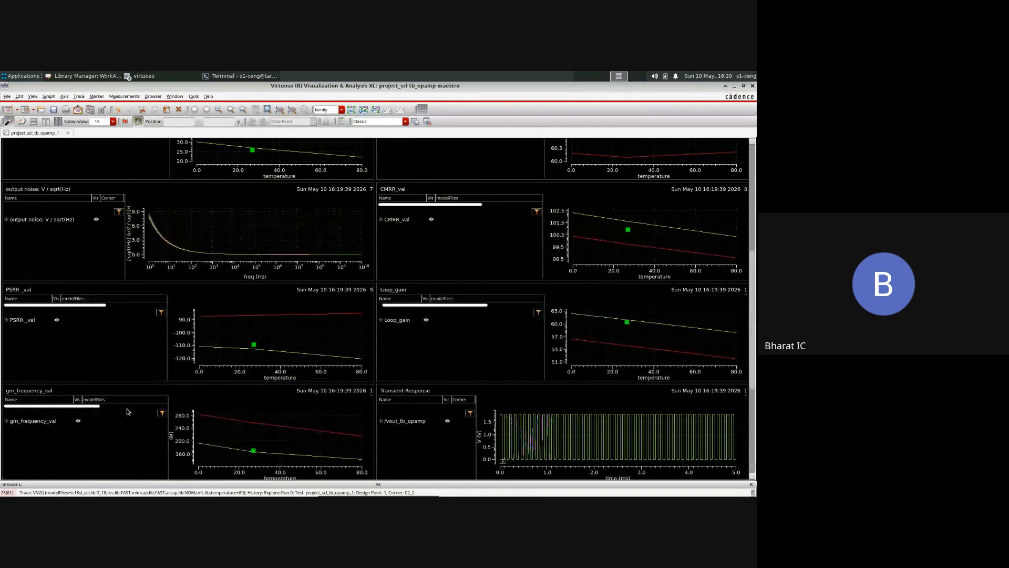
{"action": "scroll", "coordinate": [128, 411], "scroll_direction": "up", "scroll_amount": 1}
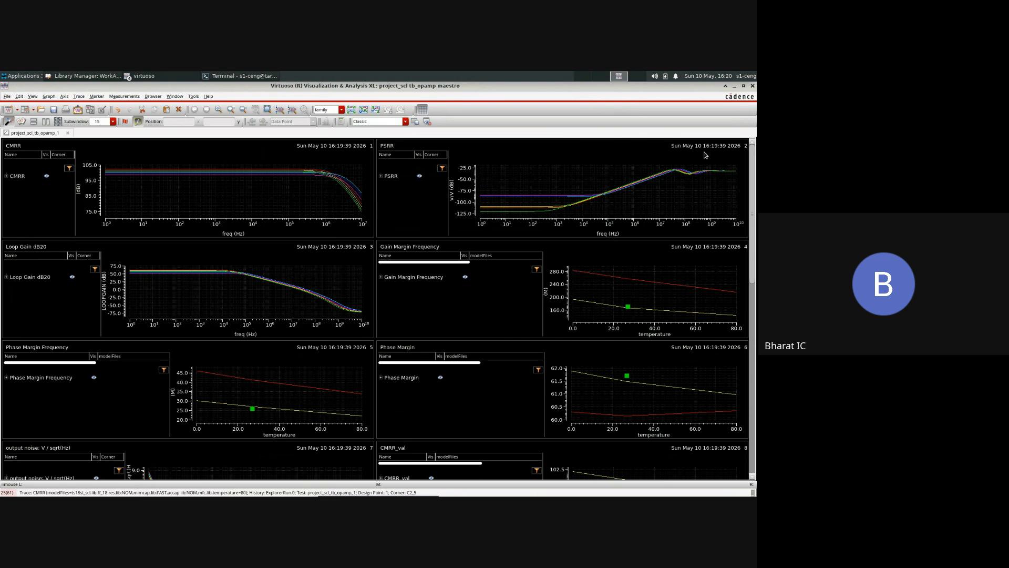
Step: Close the waveform window, replot all outputs with the corners completed so far, and maximize the new plot window
{"action": "left_click_drag", "start_coordinate": [722, 87], "coordinate": [518, 210]}
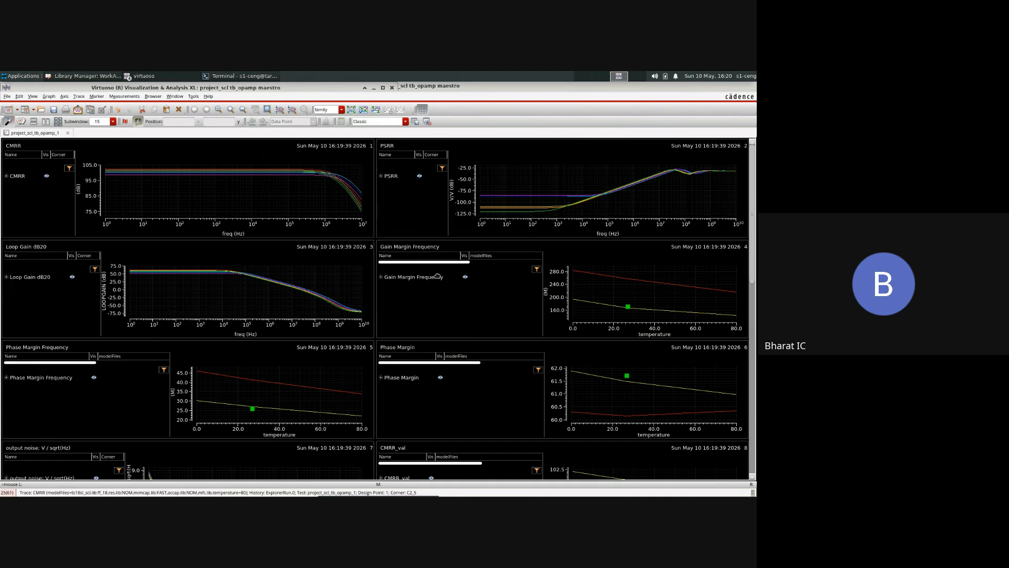
{"action": "left_click_drag", "start_coordinate": [438, 276], "coordinate": [440, 314]}
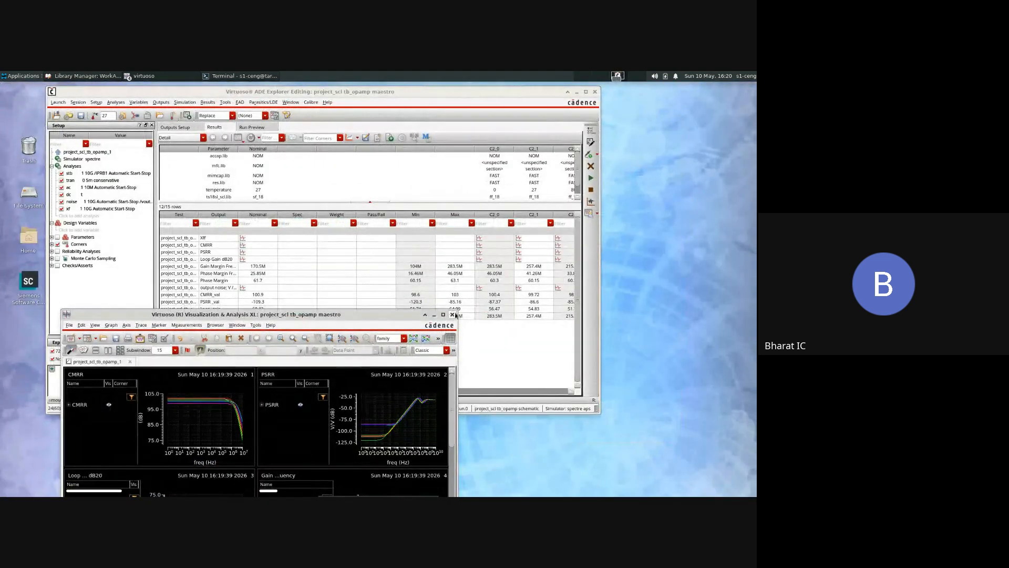
{"action": "left_click", "coordinate": [452, 315]}
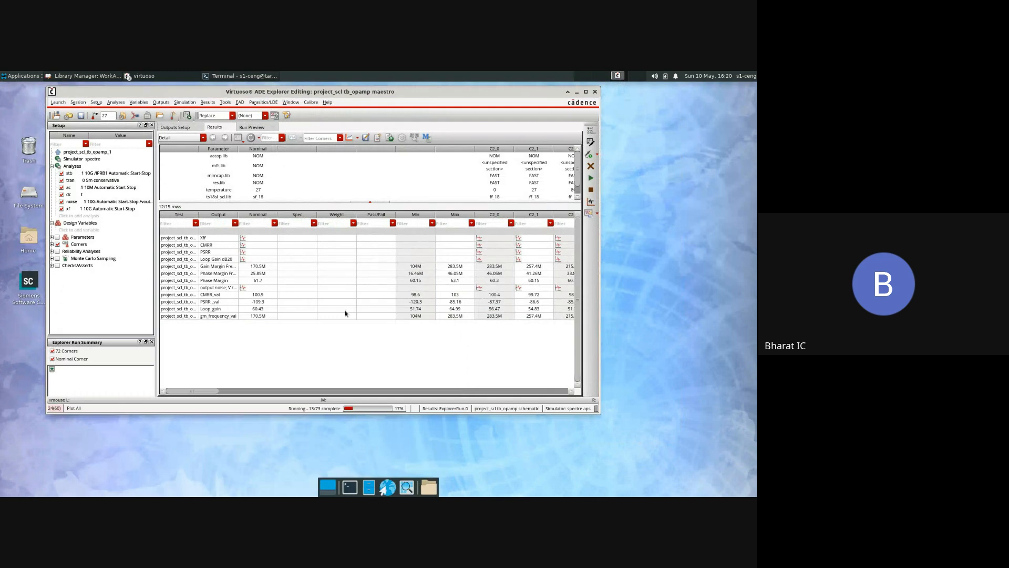
{"action": "left_click", "coordinate": [347, 139]}
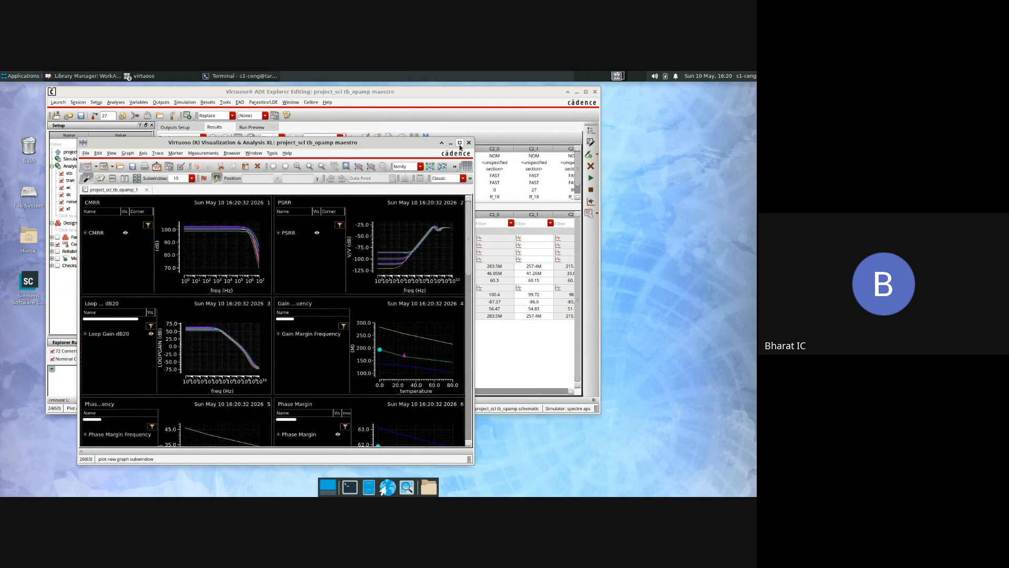
{"action": "left_click", "coordinate": [459, 144]}
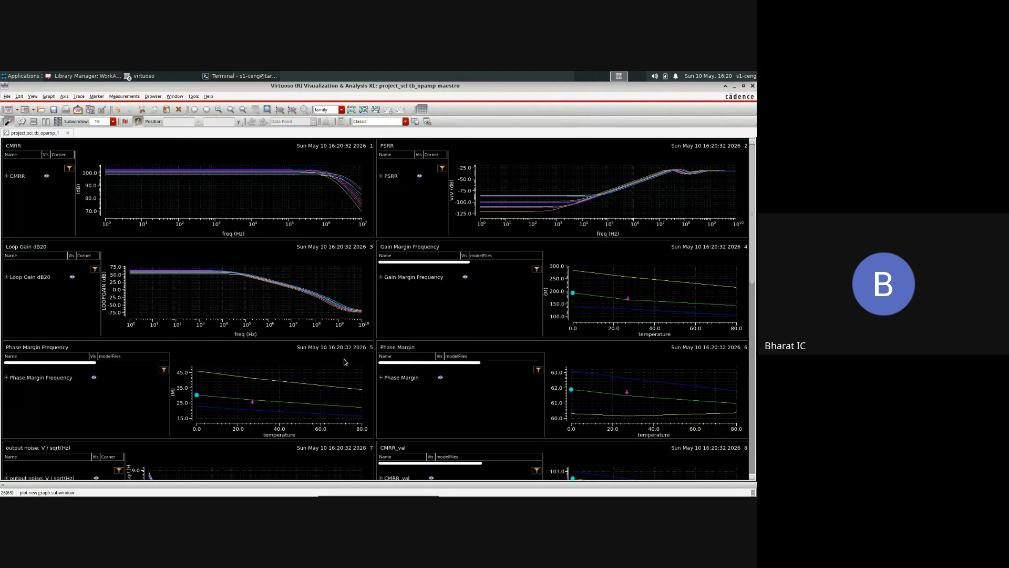
Step: Review the replotted op-amp graphs, including the transient, AC, noise and DC responses, and close the waveform window
{"action": "scroll", "coordinate": [352, 371], "scroll_direction": "down", "scroll_amount": 3}
{"action": "scroll", "coordinate": [352, 371], "scroll_direction": "down", "scroll_amount": 7}
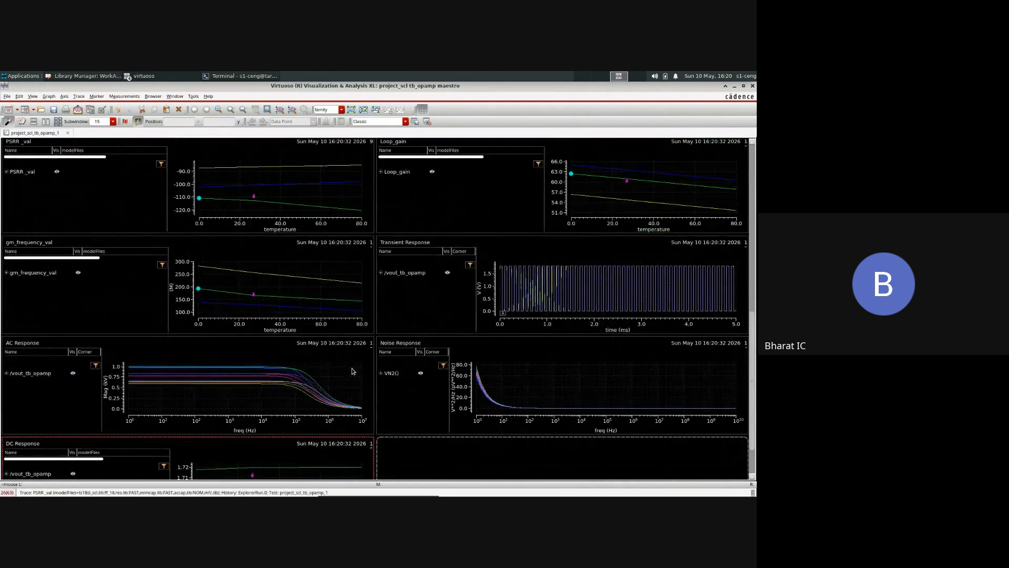
{"action": "scroll", "coordinate": [351, 371], "scroll_direction": "down", "scroll_amount": 1}
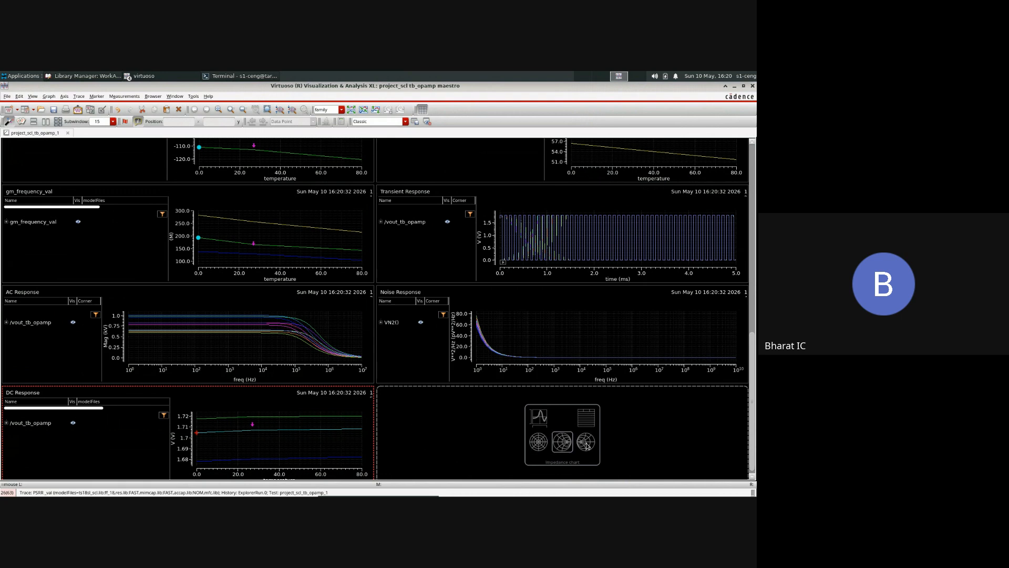
{"action": "mouse_move", "coordinate": [567, 243]}
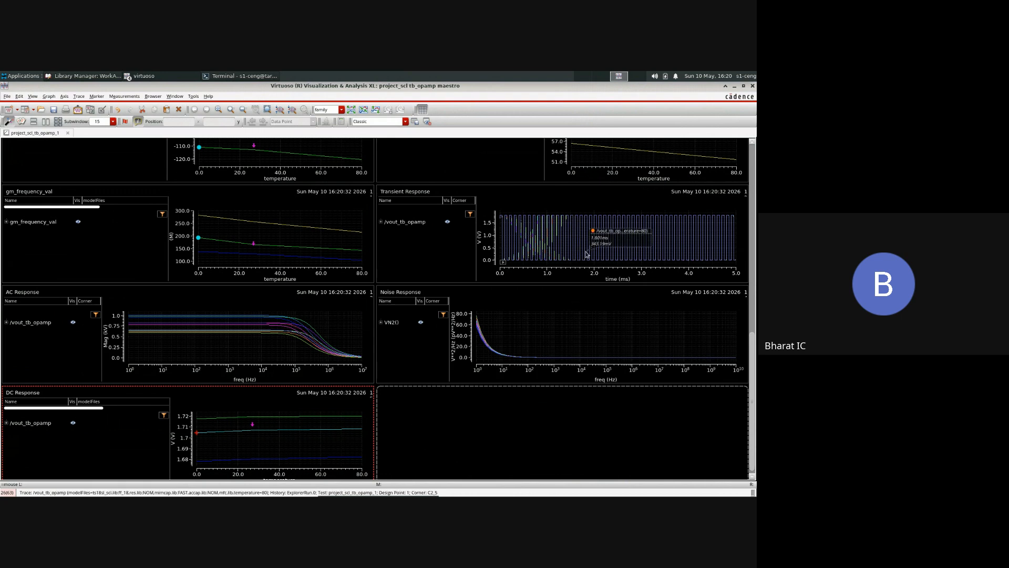
{"action": "scroll", "coordinate": [589, 261], "scroll_direction": "up", "scroll_amount": 4}
{"action": "scroll", "coordinate": [590, 263], "scroll_direction": "up", "scroll_amount": 5}
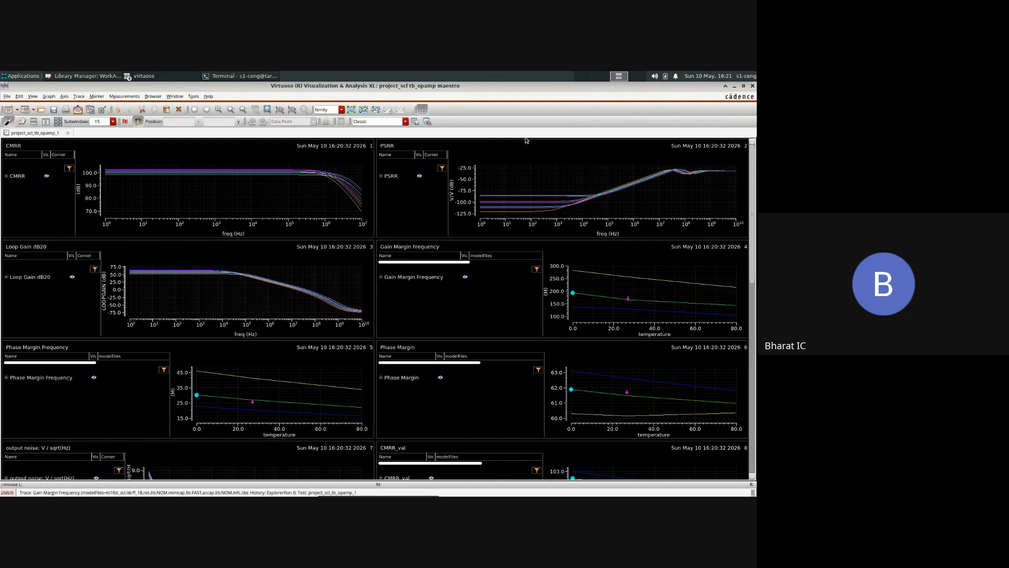
{"action": "left_click", "coordinate": [752, 85]}
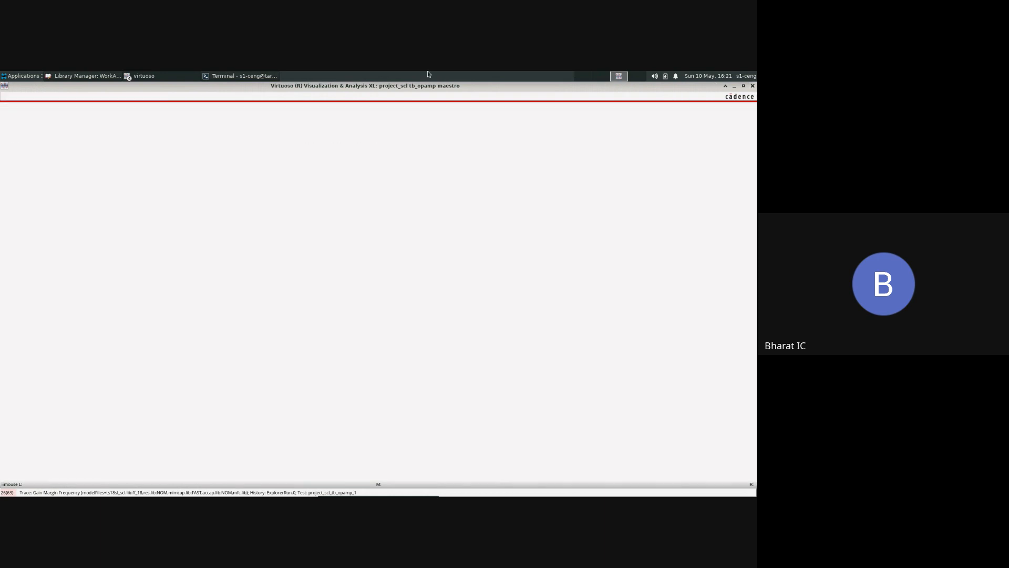